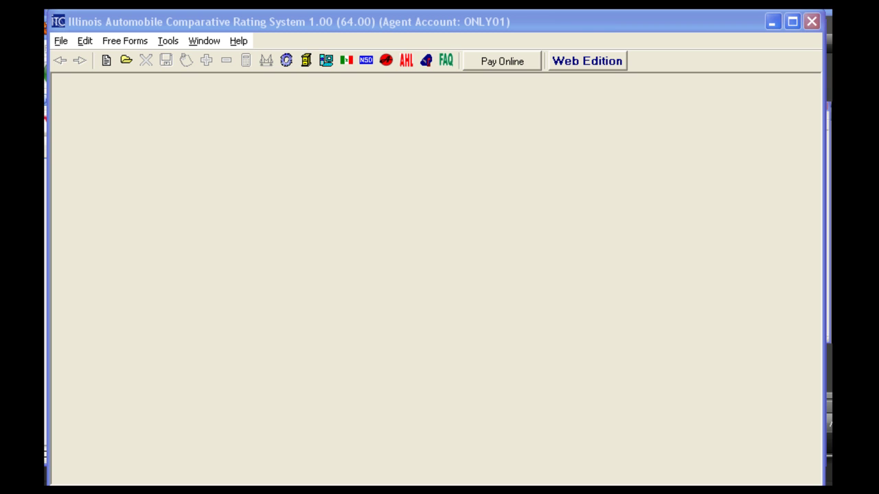
Open the company properties for the Unique Direct Bill Real time carrier.
{"action": "left_click", "coordinate": [85, 43]}
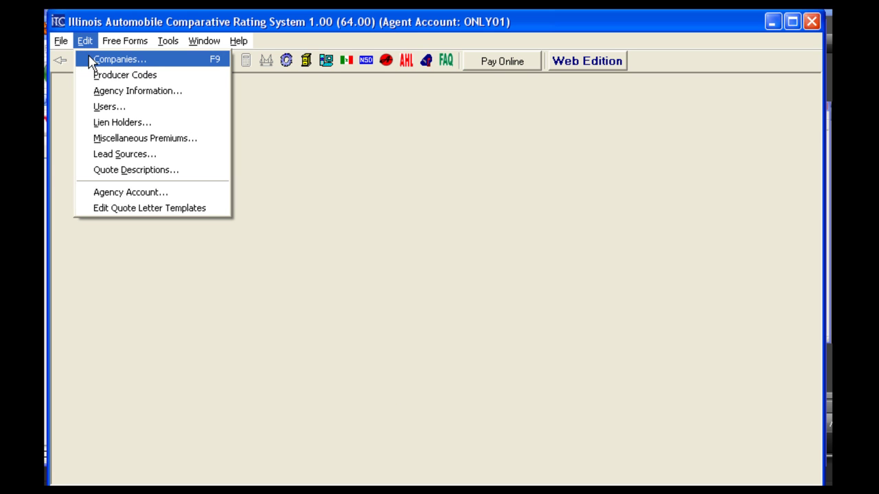
{"action": "left_click", "coordinate": [117, 59]}
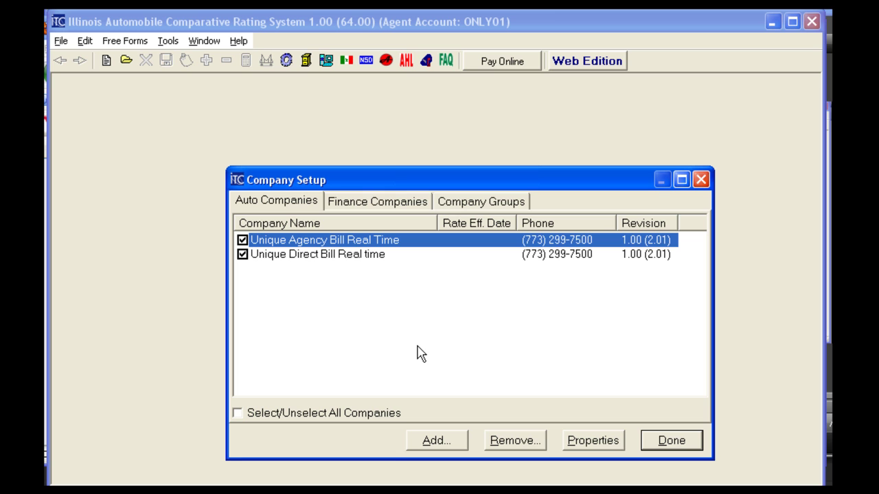
{"action": "left_click", "coordinate": [358, 258]}
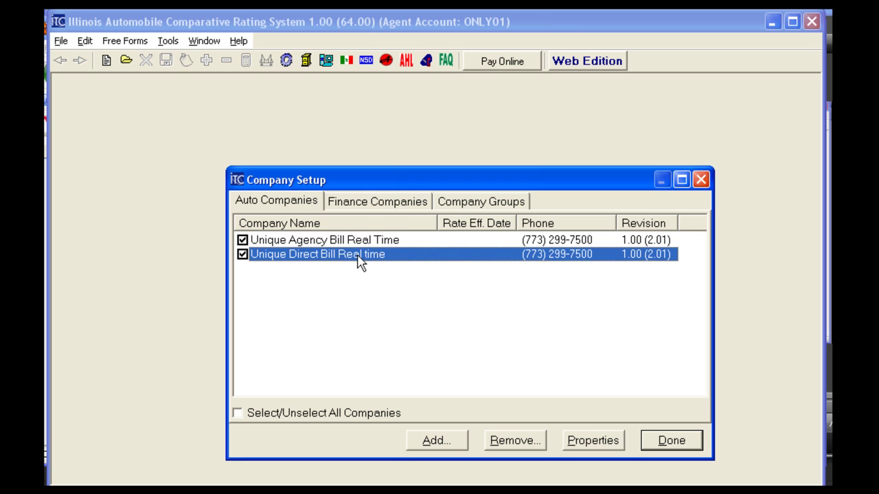
{"action": "left_click", "coordinate": [587, 444]}
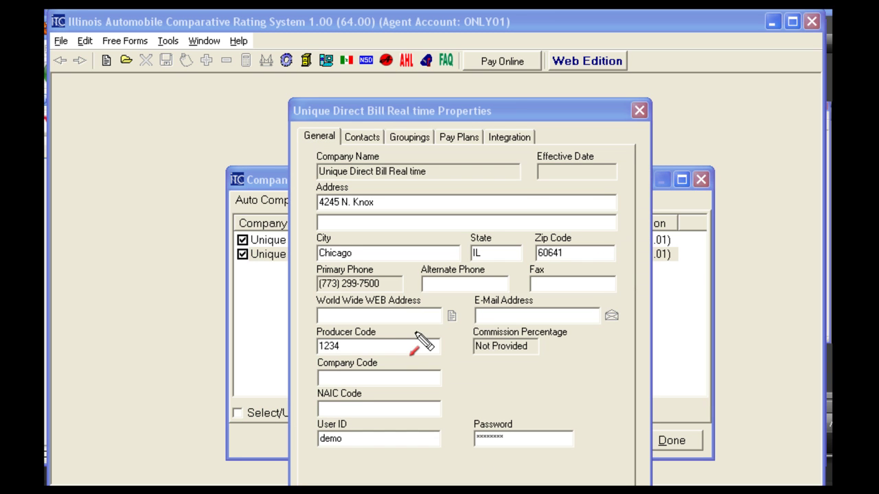
Check its Producer Code, User ID and Password, apply, and close Company Setup.
{"action": "left_click_drag", "start_coordinate": [418, 333], "coordinate": [379, 333]}
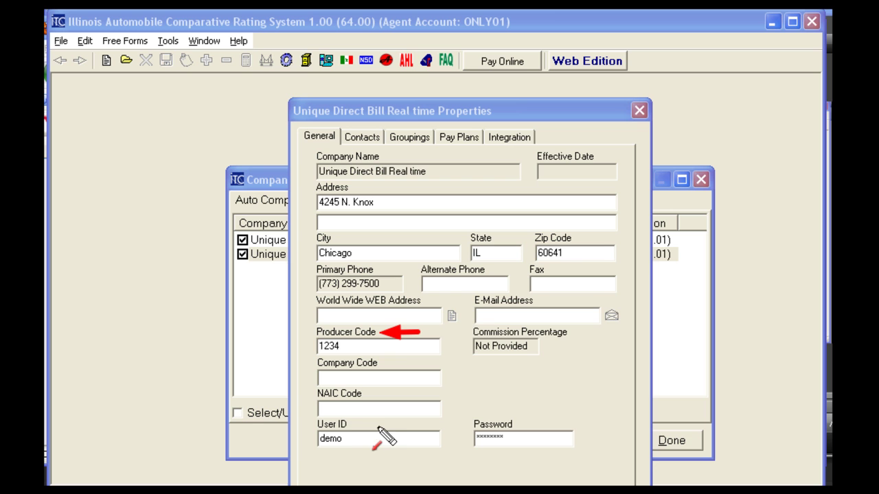
{"action": "left_click_drag", "start_coordinate": [380, 426], "coordinate": [348, 425]}
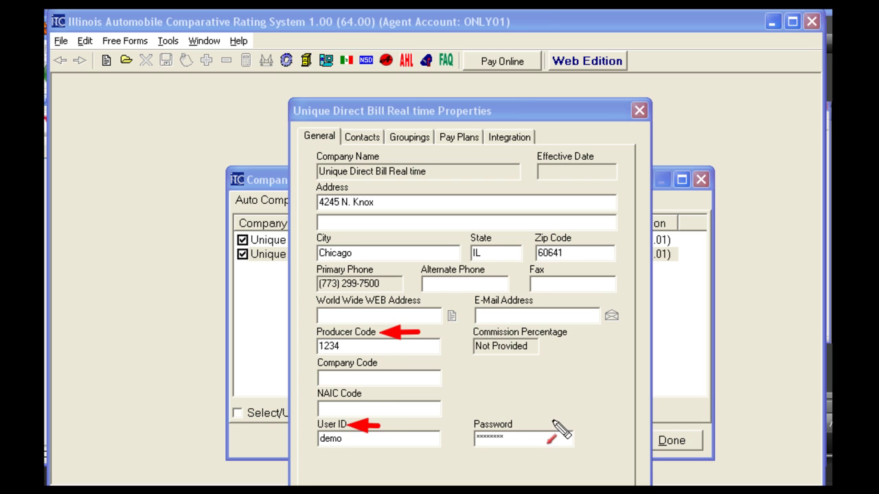
{"action": "left_click_drag", "start_coordinate": [548, 422], "coordinate": [516, 422]}
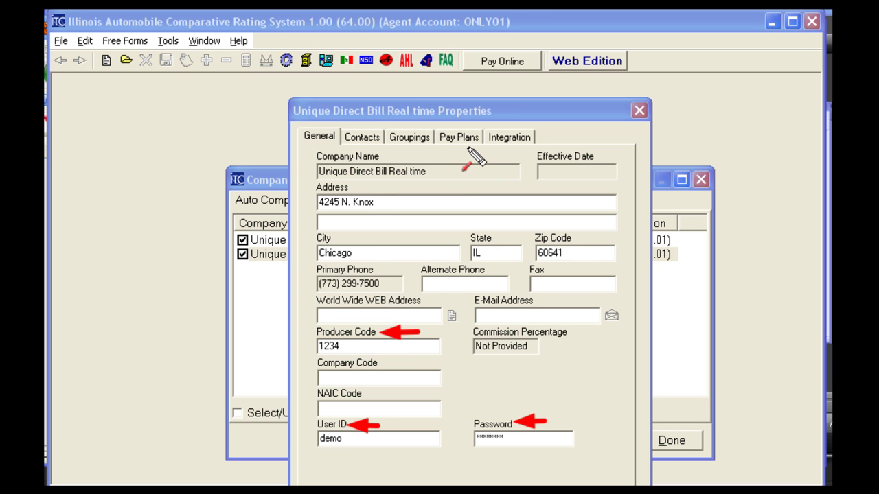
{"action": "key", "text": "Escape"}
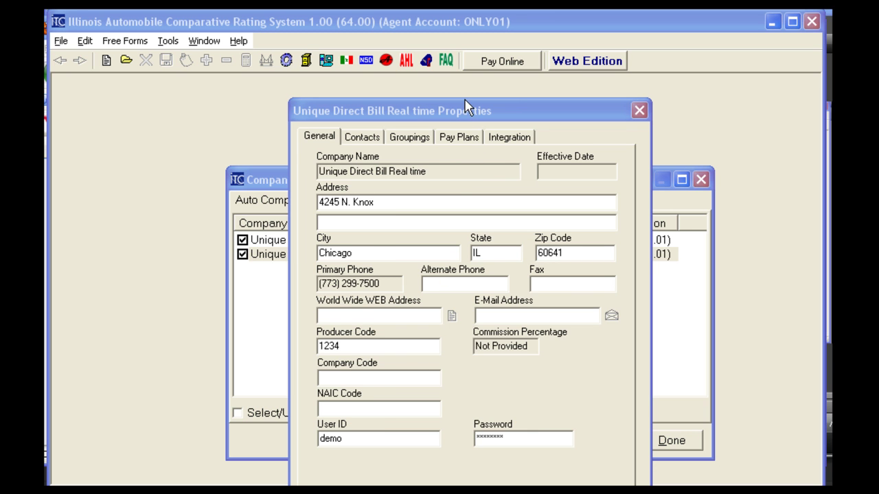
{"action": "left_click_drag", "start_coordinate": [473, 114], "coordinate": [435, 71]}
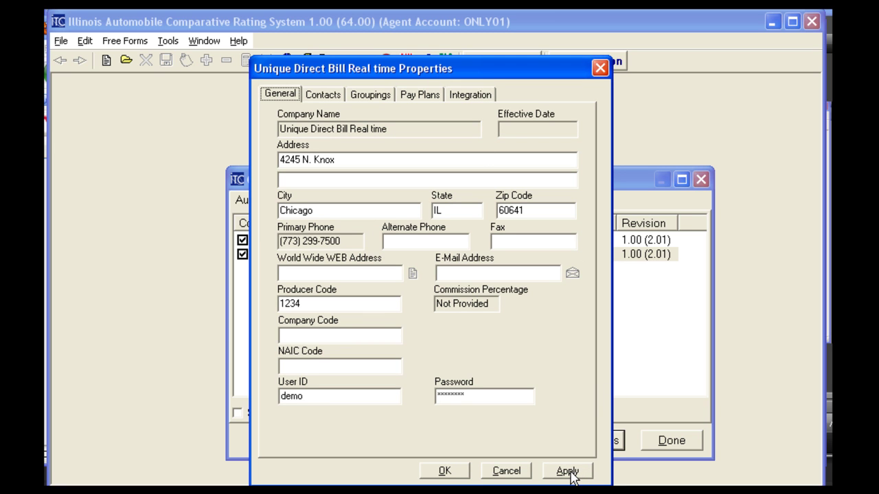
{"action": "left_click", "coordinate": [567, 472]}
{"action": "left_click", "coordinate": [448, 472]}
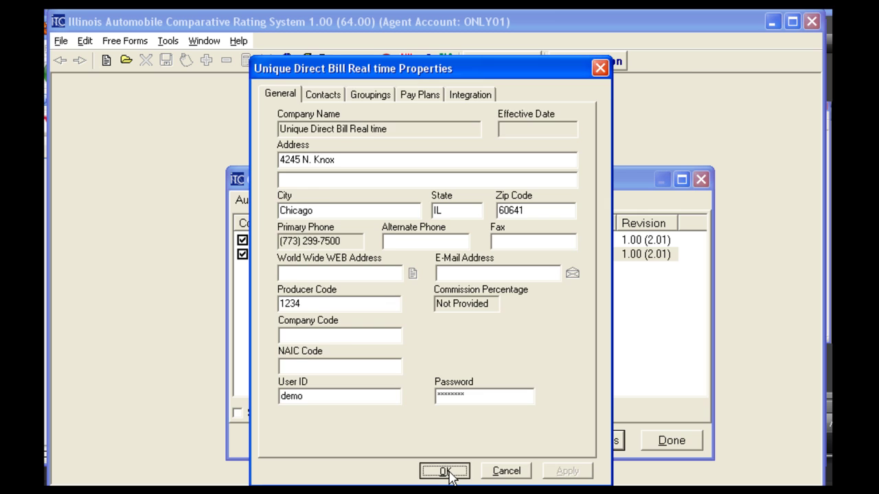
{"action": "left_click", "coordinate": [672, 443]}
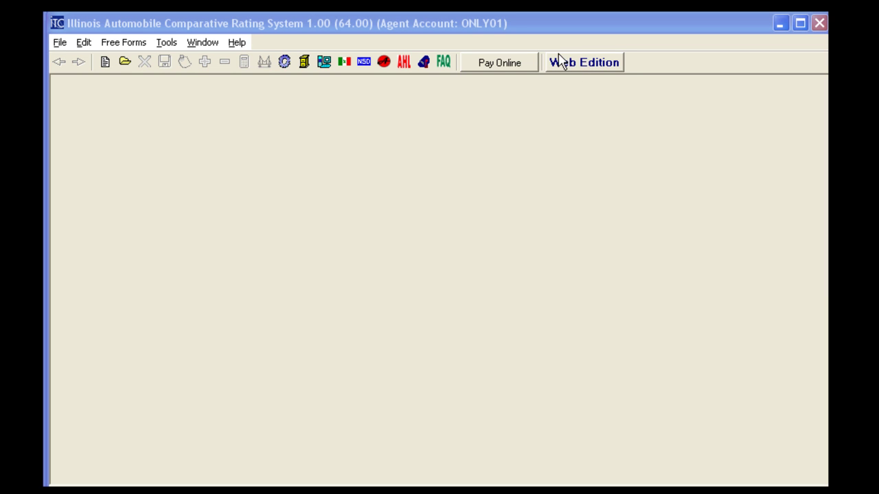
Enable Real-time Rating in the Rating options and save the options.
{"action": "left_click", "coordinate": [173, 46]}
{"action": "left_click", "coordinate": [180, 61]}
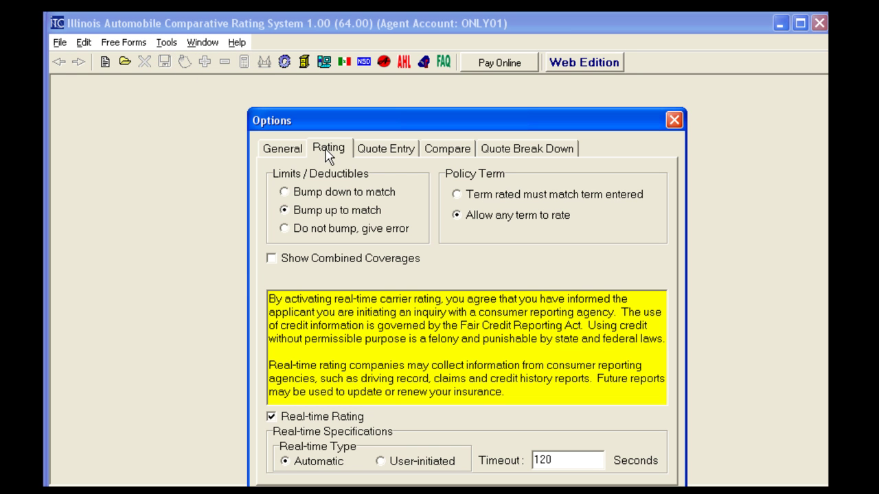
{"action": "left_click", "coordinate": [267, 414]}
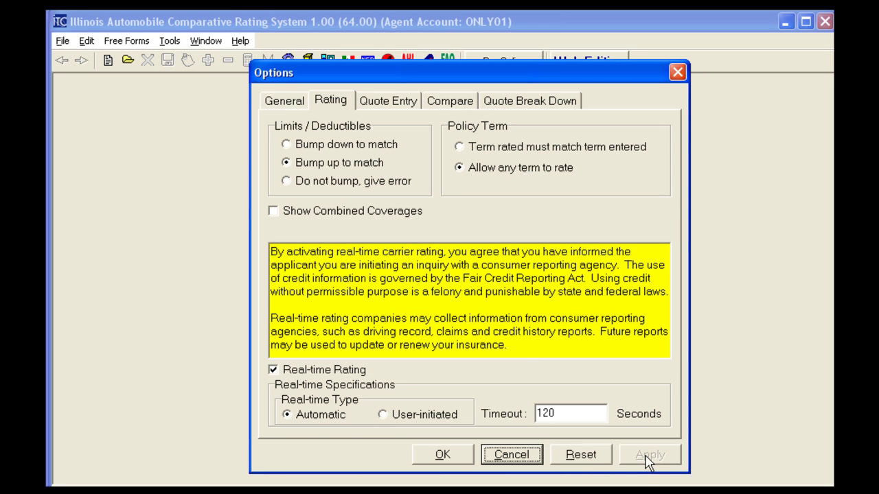
{"action": "left_click", "coordinate": [442, 459]}
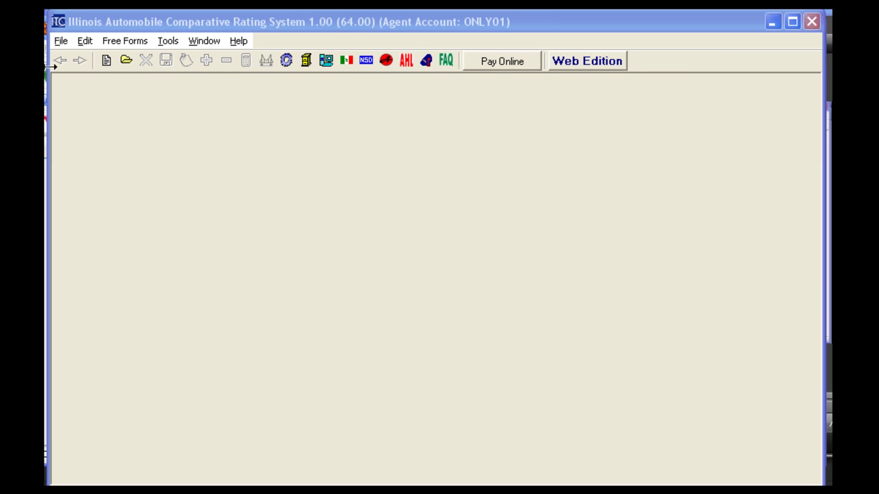
Open the insured's saved quote, searching by 'jo'.
{"action": "left_click", "coordinate": [60, 41]}
{"action": "left_click", "coordinate": [83, 128]}
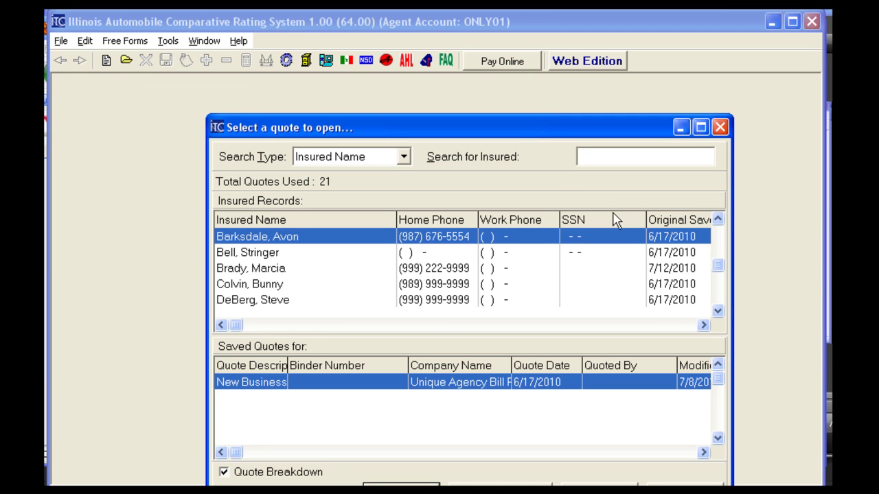
{"action": "type", "text": "jolly"}
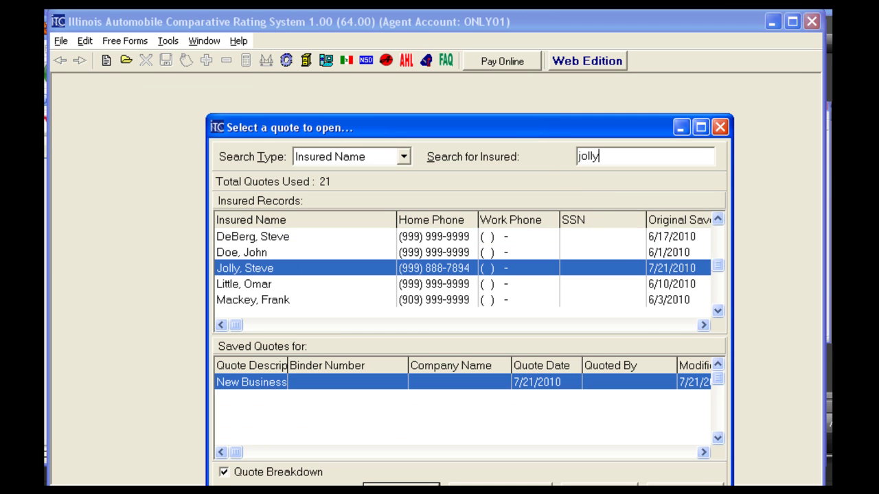
{"action": "key", "text": "Return"}
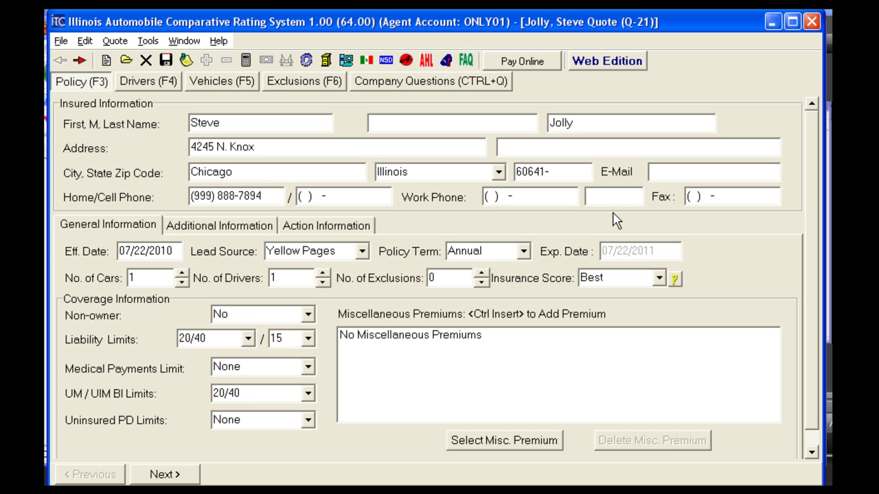
Rate the quote in real time (1056.00 for both Unique carriers) and bridge it to the portal.
{"action": "left_click", "coordinate": [242, 65]}
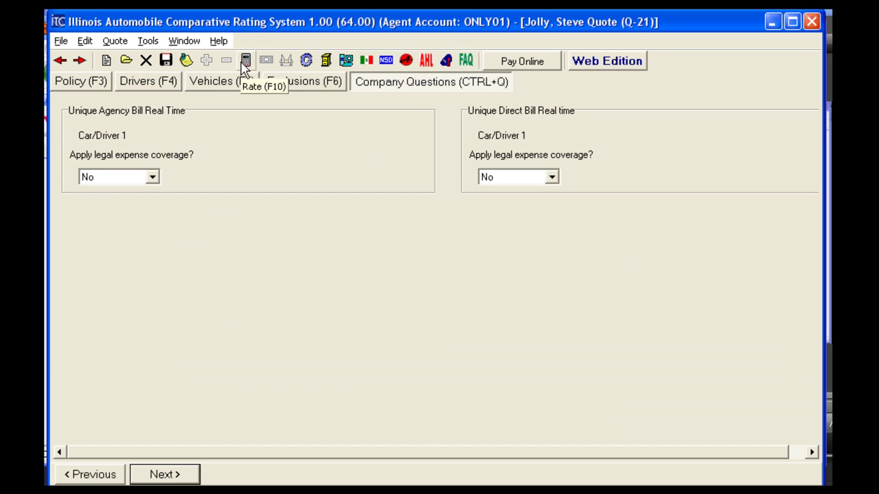
{"action": "left_click", "coordinate": [251, 66]}
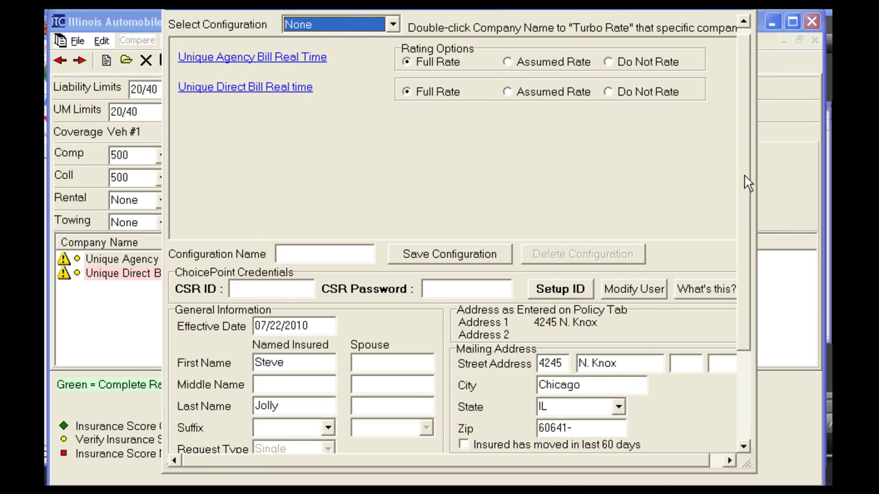
{"action": "left_click_drag", "start_coordinate": [744, 180], "coordinate": [748, 288]}
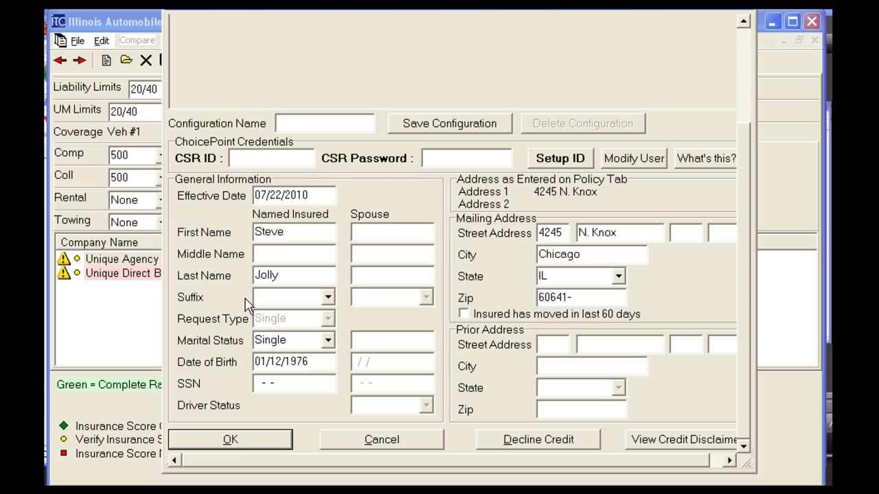
{"action": "left_click", "coordinate": [232, 445]}
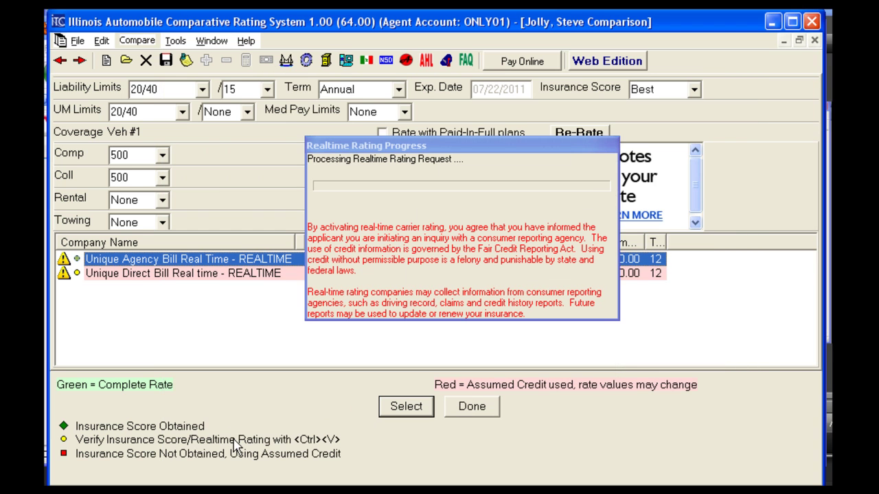
{"action": "left_click", "coordinate": [420, 147]}
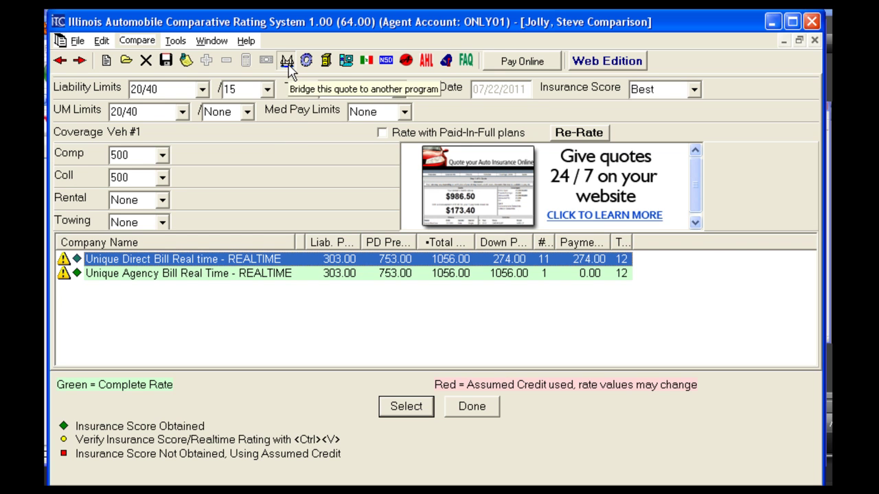
{"action": "left_click", "coordinate": [287, 63]}
{"action": "left_click", "coordinate": [439, 390]}
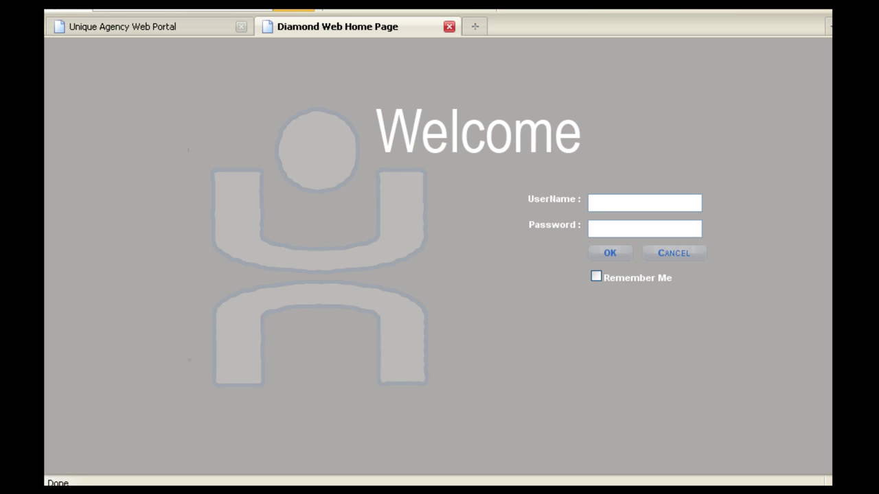
Sign in to the portal with the user name and password to reach the $1056.00 quote.
{"action": "type", "text": "demo"}
{"action": "key", "text": "Tab"}
{"action": "type", "text": "•••"}
{"action": "mouse_move", "coordinate": [580, 265]}
{"action": "left_mouse_down"}
{"action": "mouse_move", "coordinate": [625, 288]}
{"action": "mouse_move", "coordinate": [683, 294]}
{"action": "left_mouse_up"}
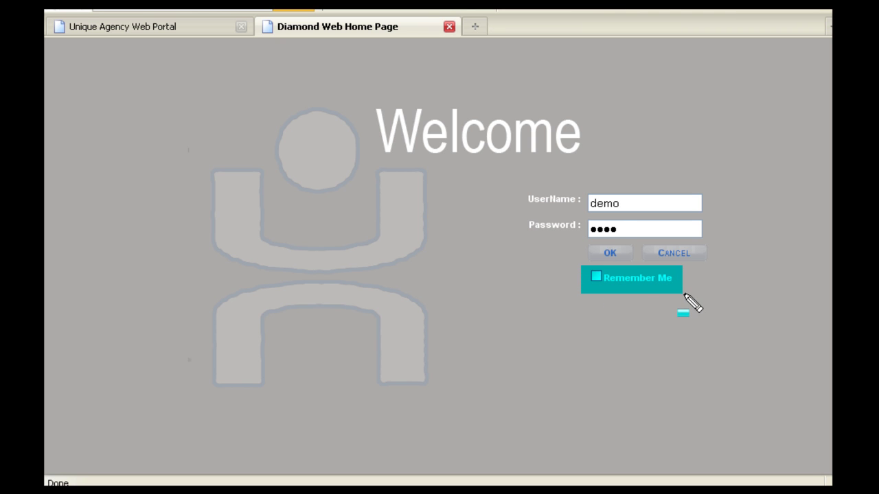
{"action": "left_click", "coordinate": [627, 229]}
{"action": "type", "text": "demo"}
{"action": "left_click", "coordinate": [616, 253]}
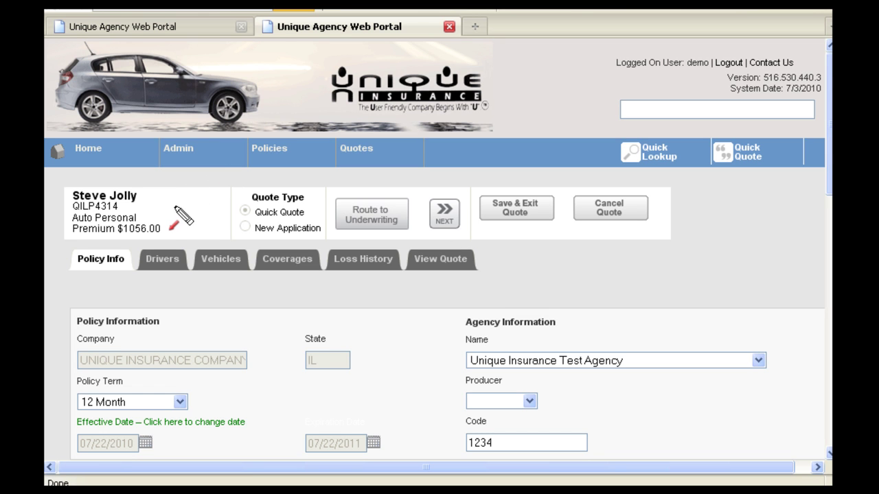
Step from the new quote through Drivers, Vehicles and Loss History to View Quote.
{"action": "left_click_drag", "start_coordinate": [152, 206], "coordinate": [127, 207]}
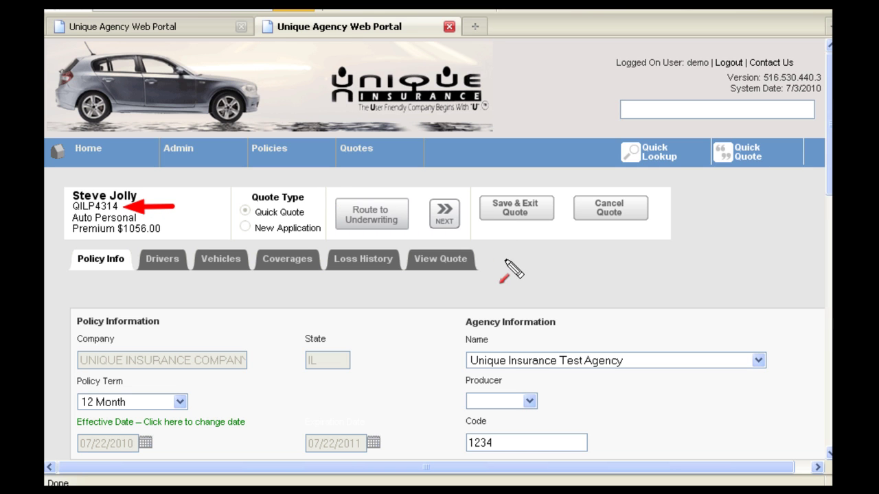
{"action": "left_click_drag", "start_coordinate": [507, 260], "coordinate": [506, 221]}
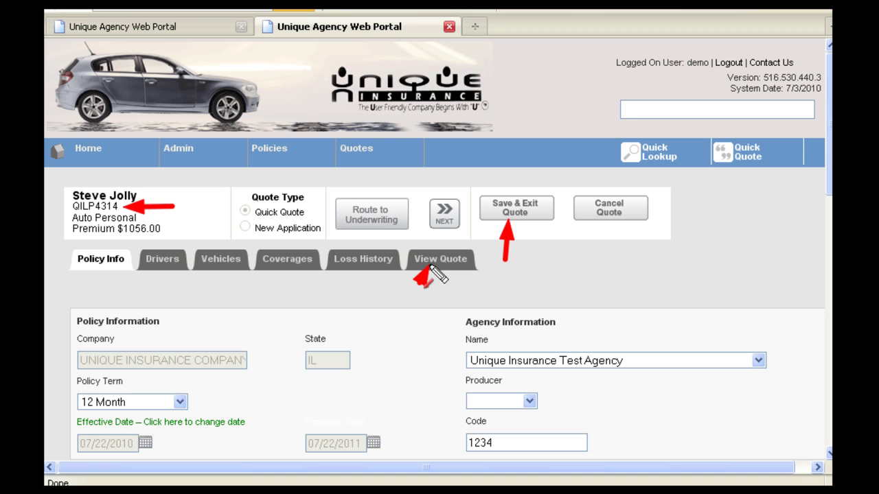
{"action": "left_click_drag", "start_coordinate": [433, 258], "coordinate": [436, 236]}
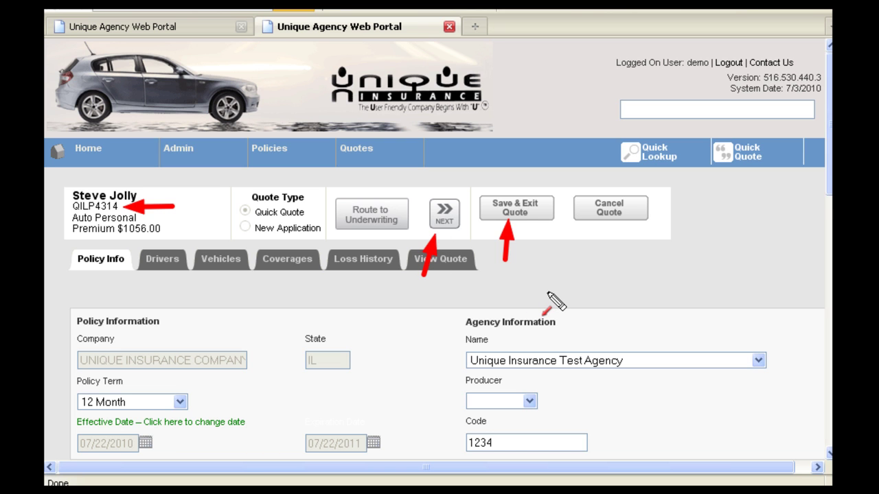
{"action": "left_click", "coordinate": [446, 213]}
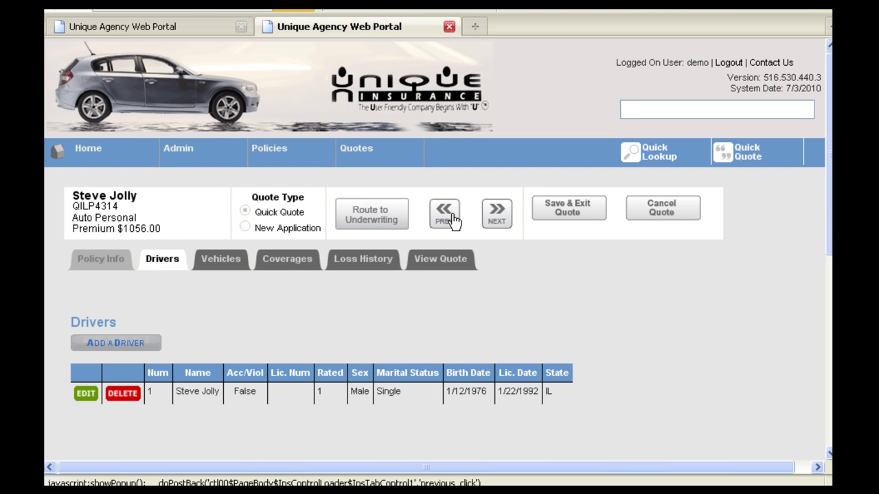
{"action": "left_click", "coordinate": [498, 222]}
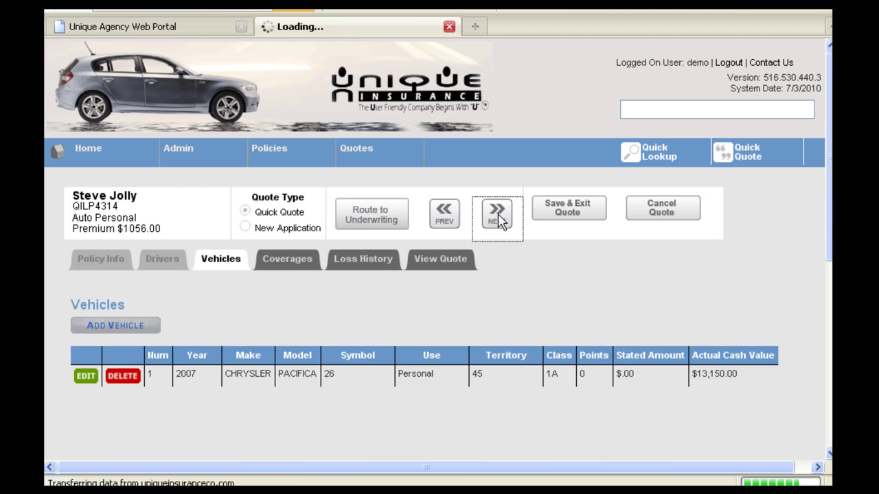
{"action": "left_click", "coordinate": [498, 219]}
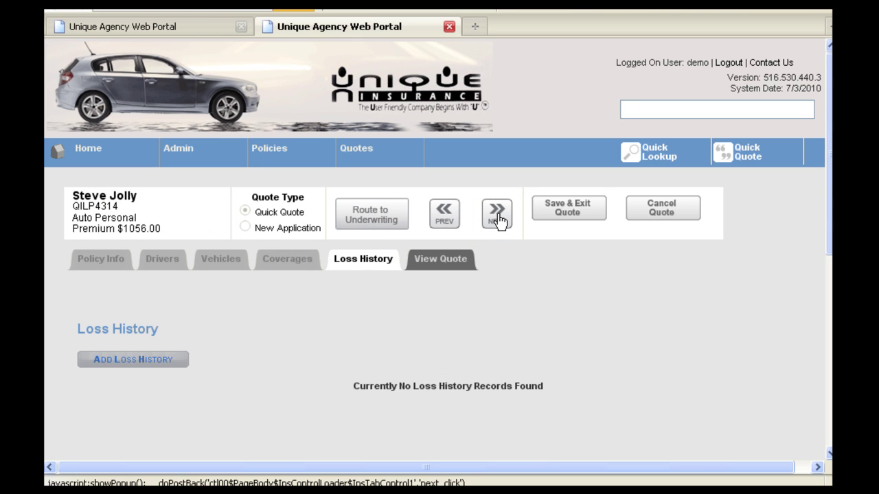
{"action": "left_click", "coordinate": [498, 217]}
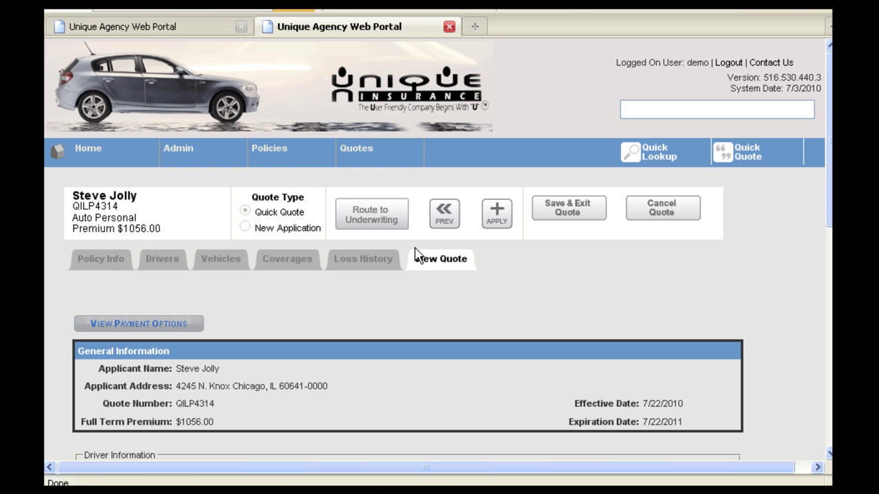
Review the payment options and convert the quick quote into a new application.
{"action": "scroll", "coordinate": [462, 274], "scroll_direction": "down", "scroll_amount": 1}
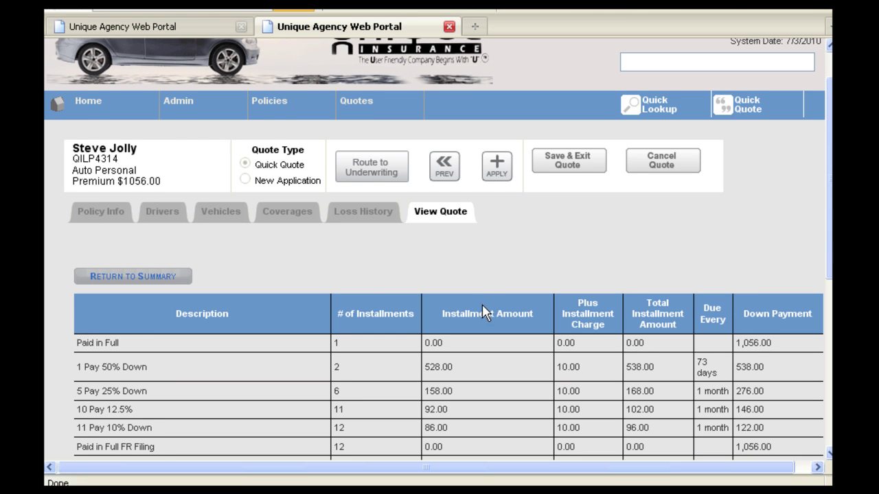
{"action": "scroll", "coordinate": [486, 306], "scroll_direction": "down", "scroll_amount": 2}
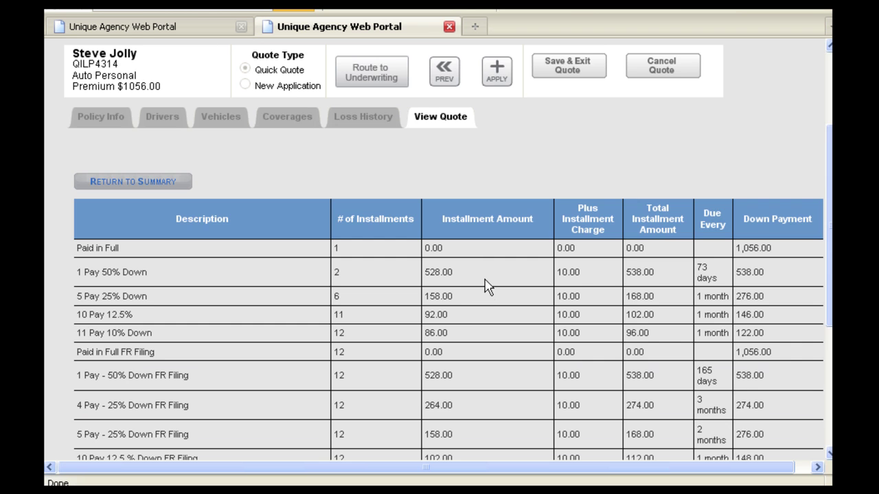
{"action": "scroll", "coordinate": [486, 272], "scroll_direction": "down", "scroll_amount": 1}
{"action": "scroll", "coordinate": [485, 272], "scroll_direction": "up", "scroll_amount": 2}
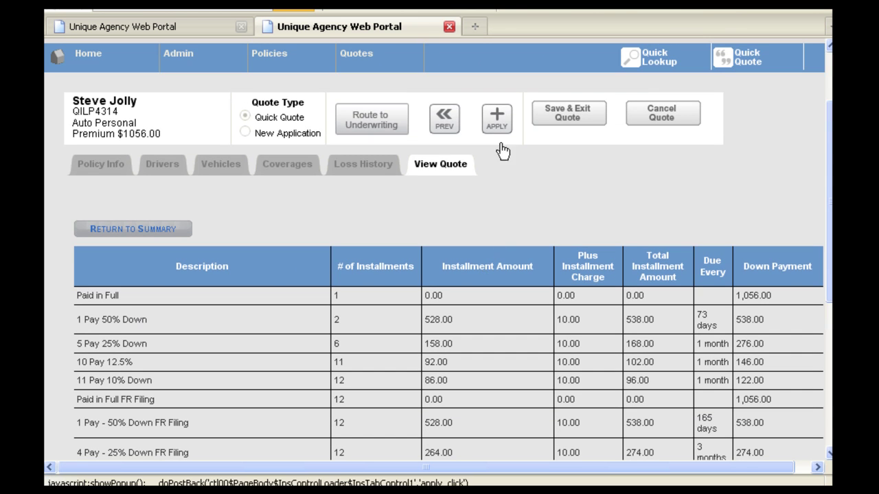
{"action": "left_click", "coordinate": [497, 122]}
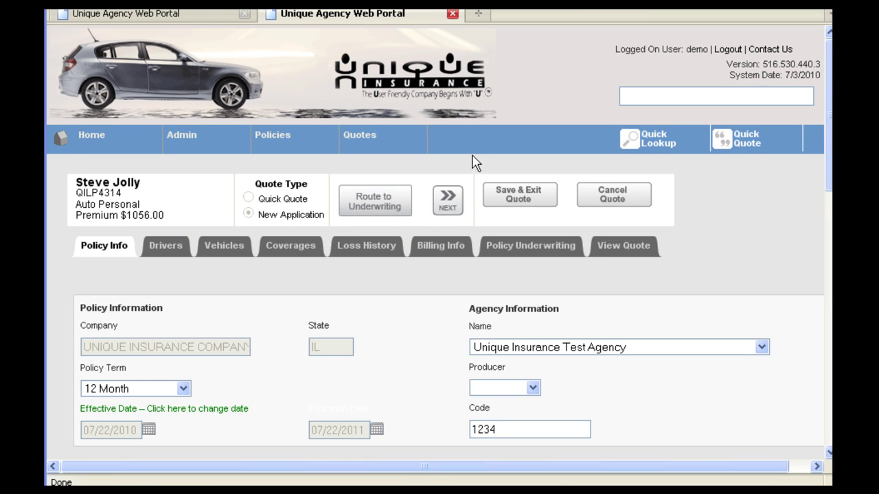
Route the application to underwriting, then open driver 1 after the occupation-required error.
{"action": "mouse_move", "coordinate": [401, 156]}
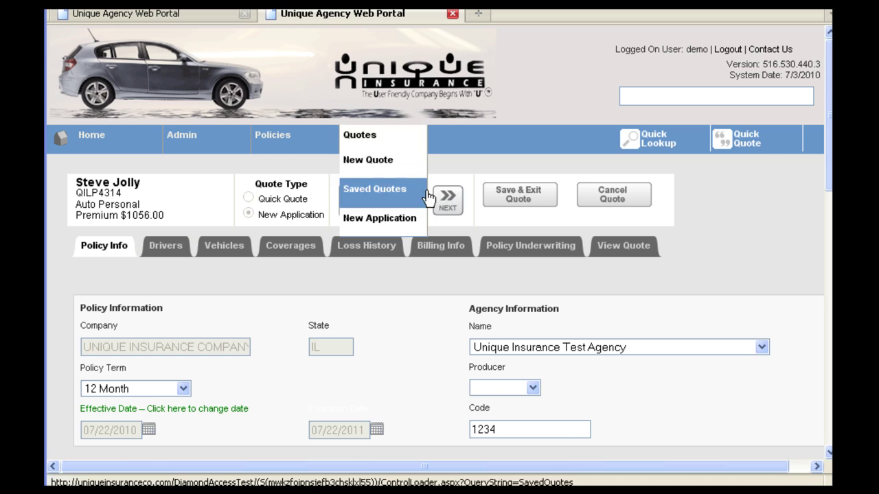
{"action": "left_click", "coordinate": [447, 200]}
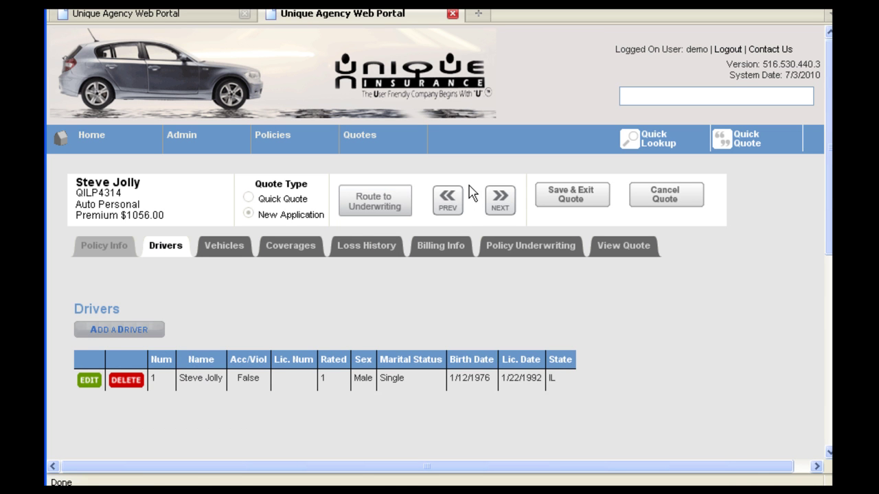
{"action": "left_click", "coordinate": [500, 200]}
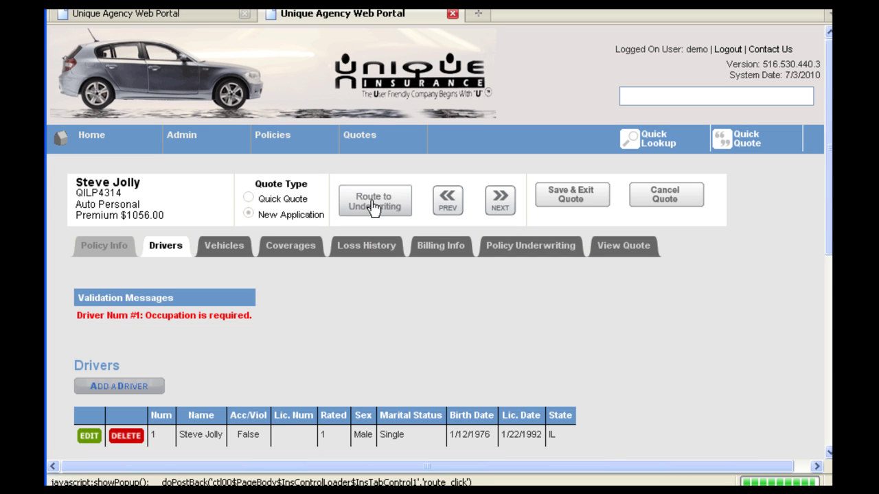
{"action": "mouse_move", "coordinate": [265, 144]}
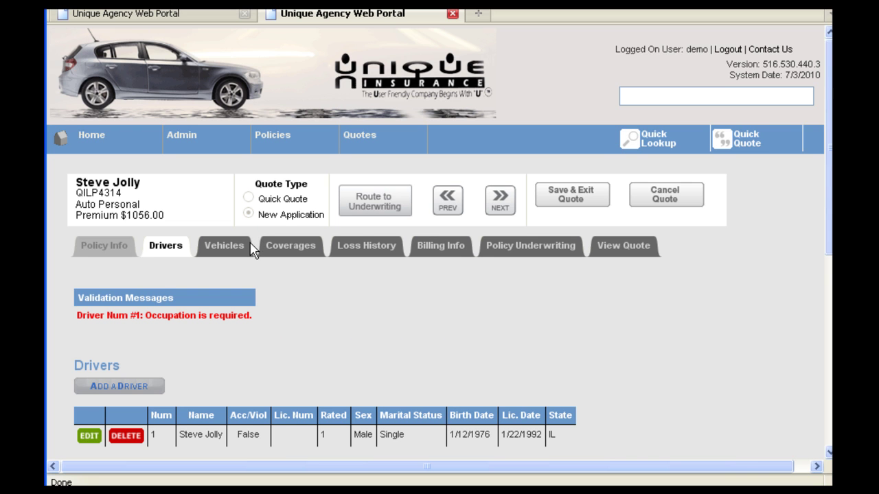
{"action": "scroll", "coordinate": [251, 250], "scroll_direction": "down", "scroll_amount": 2}
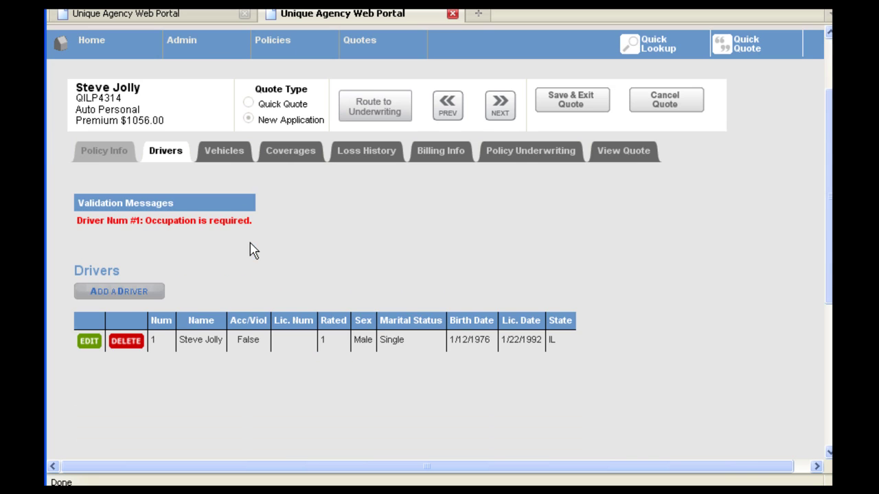
{"action": "left_click", "coordinate": [87, 341]}
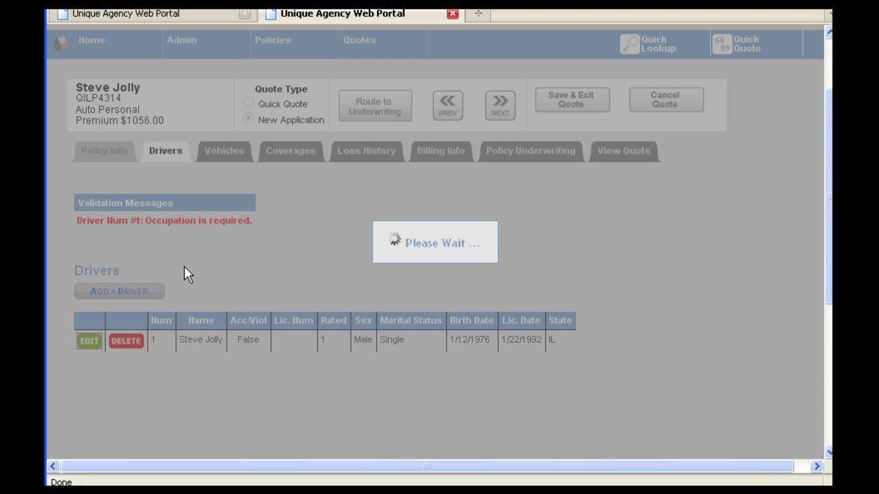
Enter driver 1's licence number and choose ACCOUNTANT as the occupation under Employer Information.
{"action": "scroll", "coordinate": [202, 281], "scroll_direction": "down", "scroll_amount": 3}
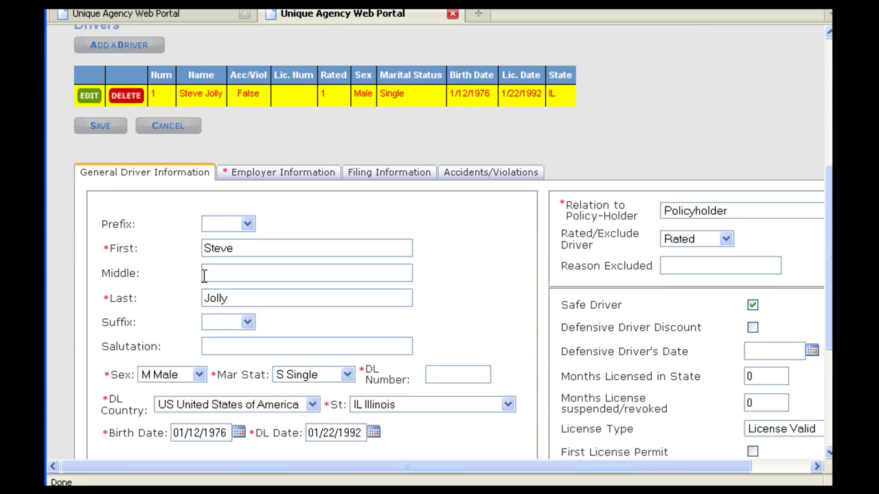
{"action": "scroll", "coordinate": [204, 275], "scroll_direction": "down", "scroll_amount": 2}
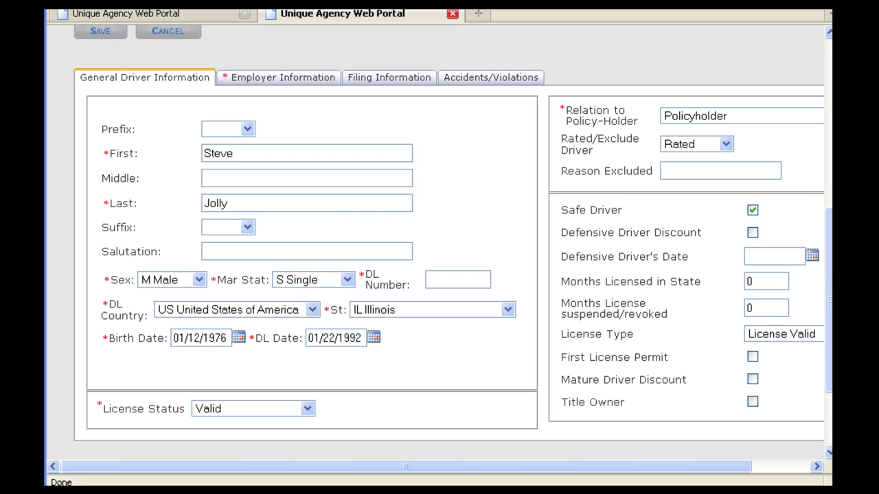
{"action": "left_click_drag", "start_coordinate": [361, 276], "coordinate": [419, 291]}
{"action": "left_click", "coordinate": [442, 278]}
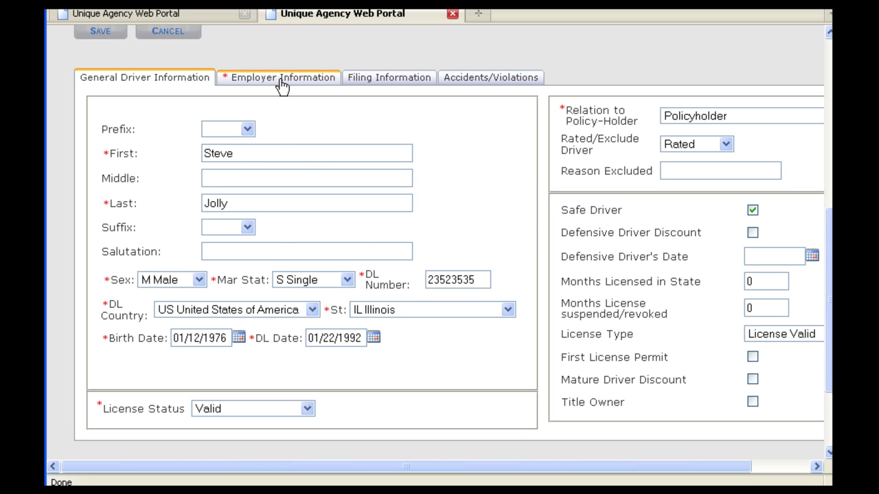
{"action": "left_click", "coordinate": [282, 81]}
{"action": "left_click_drag", "start_coordinate": [209, 328], "coordinate": [160, 329]}
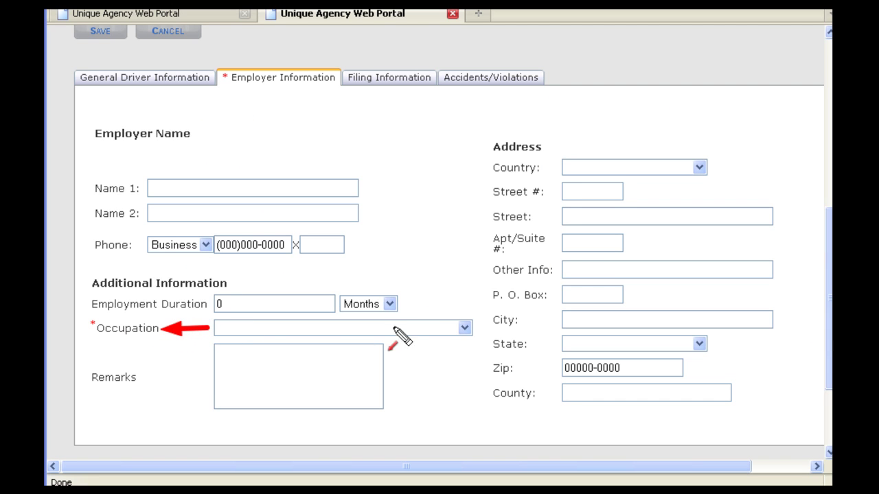
{"action": "left_click", "coordinate": [465, 329]}
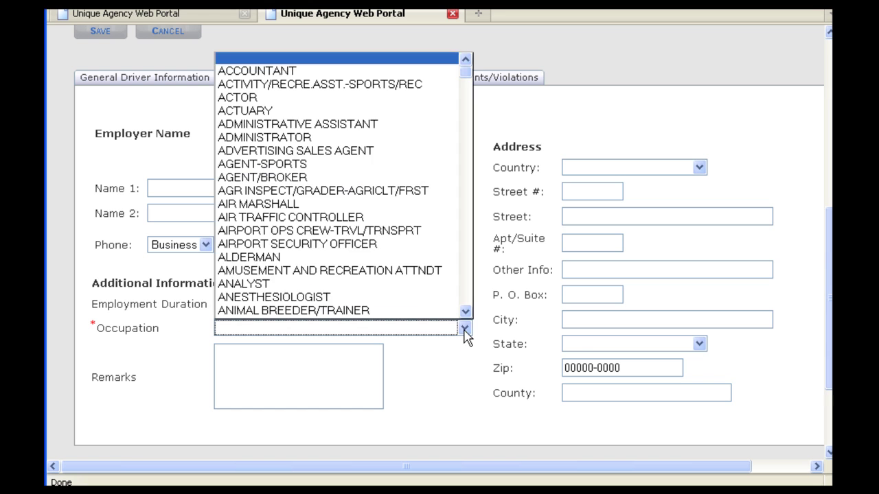
{"action": "left_click", "coordinate": [270, 73]}
{"action": "scroll", "coordinate": [422, 261], "scroll_direction": "up", "scroll_amount": 5}
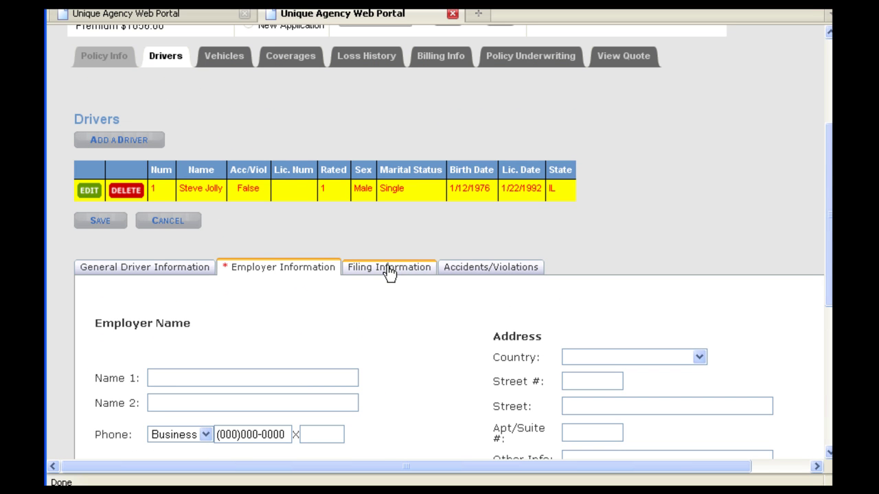
Leave driver 1's SR-22 filing blank and check that no accidents or violations exist.
{"action": "left_click", "coordinate": [388, 267]}
{"action": "scroll", "coordinate": [338, 259], "scroll_direction": "down", "scroll_amount": 1}
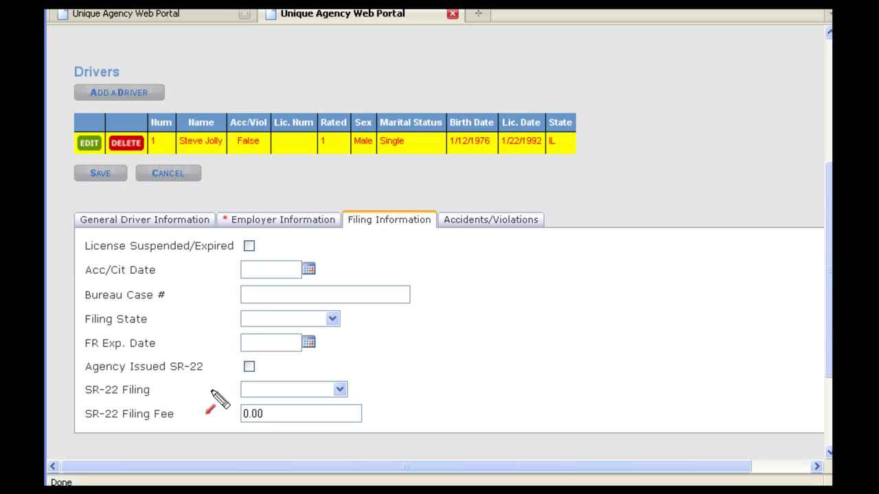
{"action": "left_click_drag", "start_coordinate": [213, 390], "coordinate": [155, 392]}
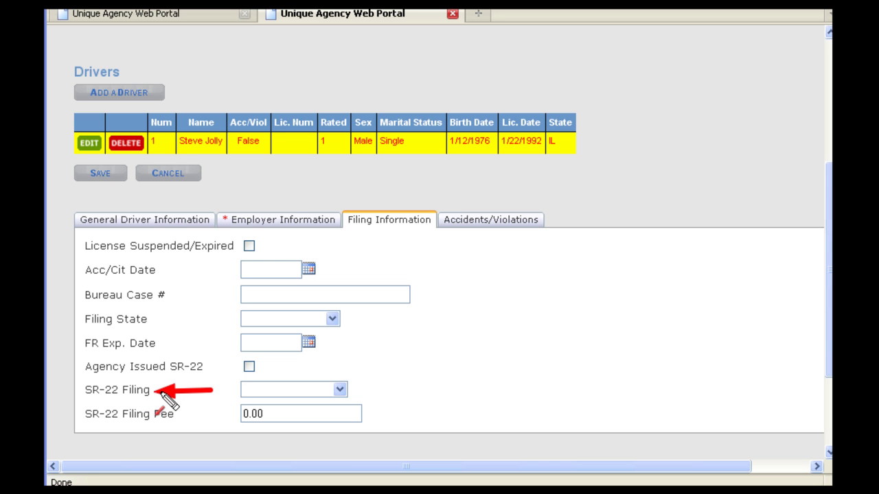
{"action": "left_click", "coordinate": [341, 391]}
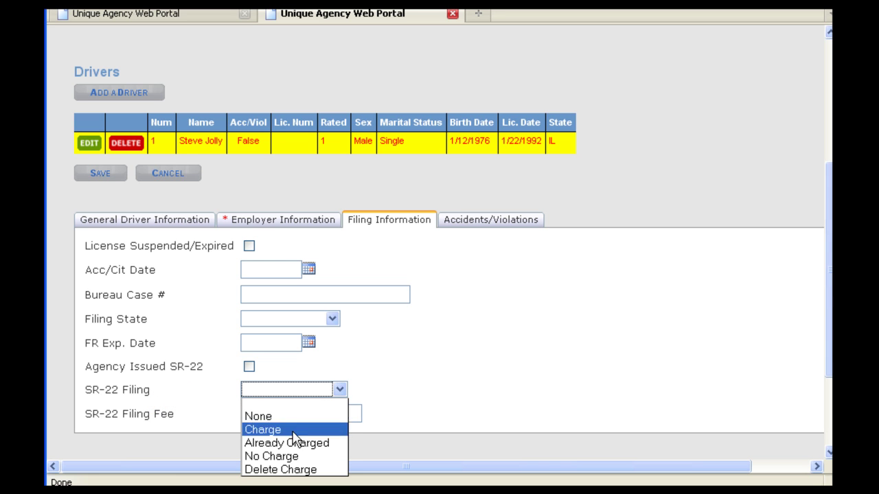
{"action": "left_click", "coordinate": [288, 456]}
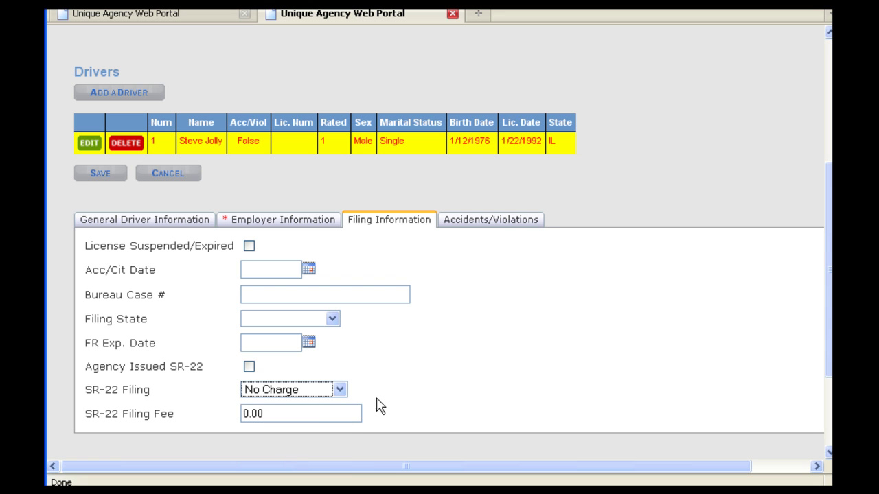
{"action": "left_click", "coordinate": [340, 390]}
{"action": "left_click", "coordinate": [320, 404]}
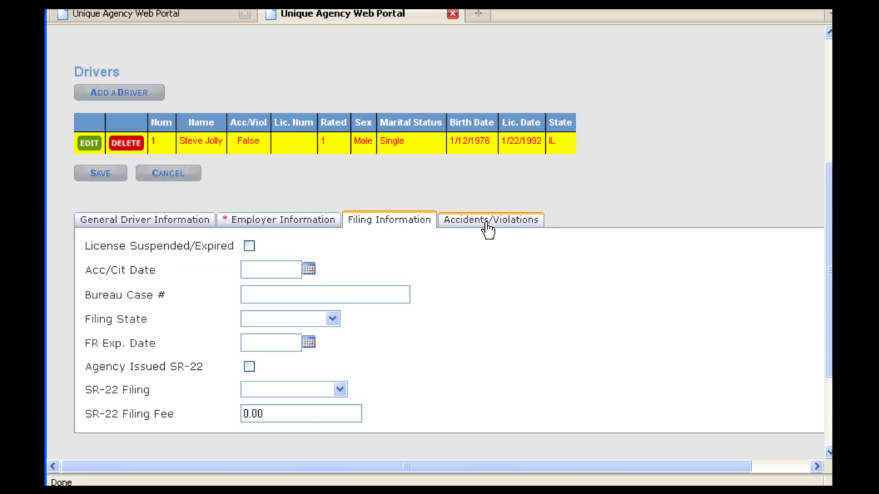
{"action": "left_click", "coordinate": [487, 230]}
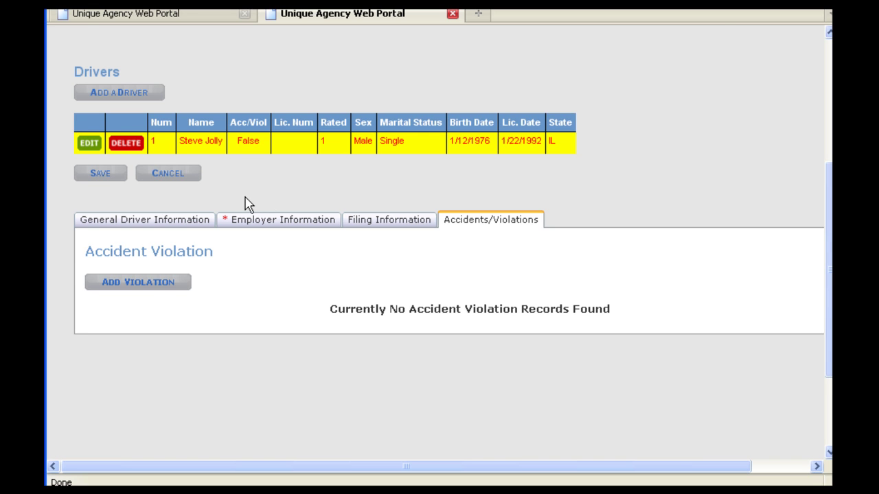
{"action": "scroll", "coordinate": [248, 204], "scroll_direction": "up", "scroll_amount": 5}
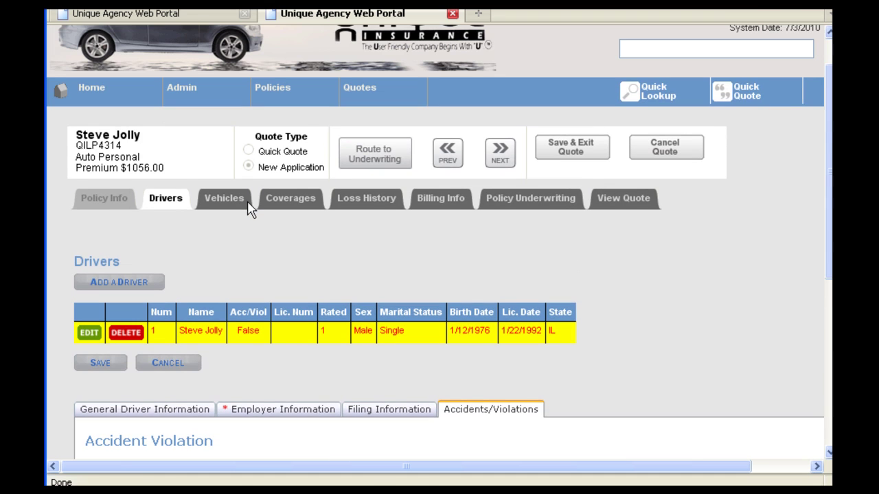
Open the 2007 Chrysler Pacifica vehicle record and review its general details.
{"action": "left_click", "coordinate": [502, 161]}
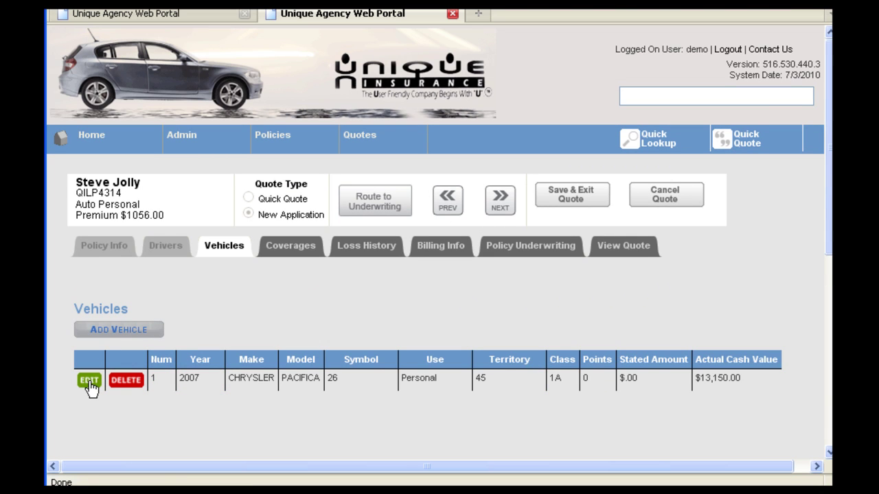
{"action": "left_click", "coordinate": [90, 382]}
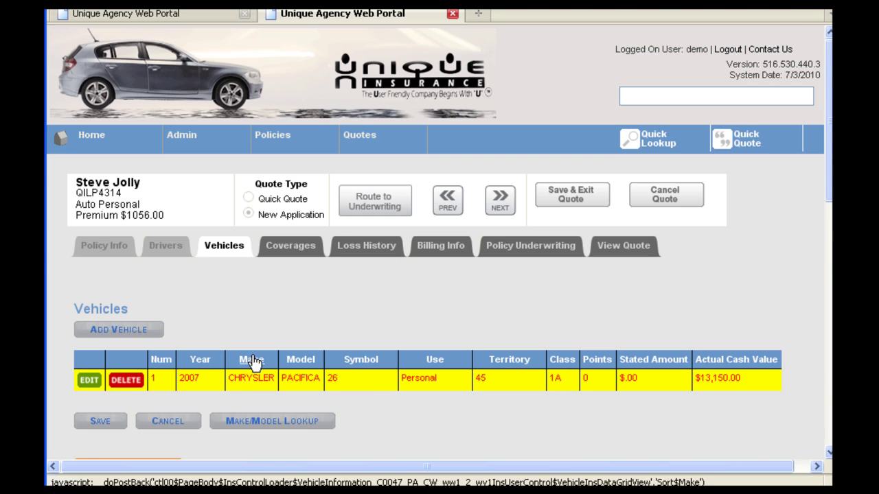
{"action": "scroll", "coordinate": [241, 349], "scroll_direction": "down", "scroll_amount": 5}
{"action": "scroll", "coordinate": [237, 343], "scroll_direction": "down", "scroll_amount": 3}
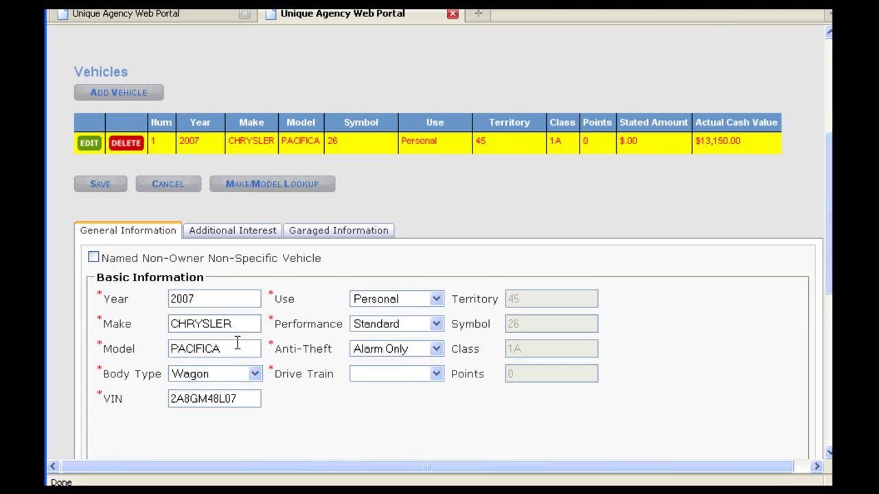
{"action": "scroll", "coordinate": [239, 346], "scroll_direction": "down", "scroll_amount": 2}
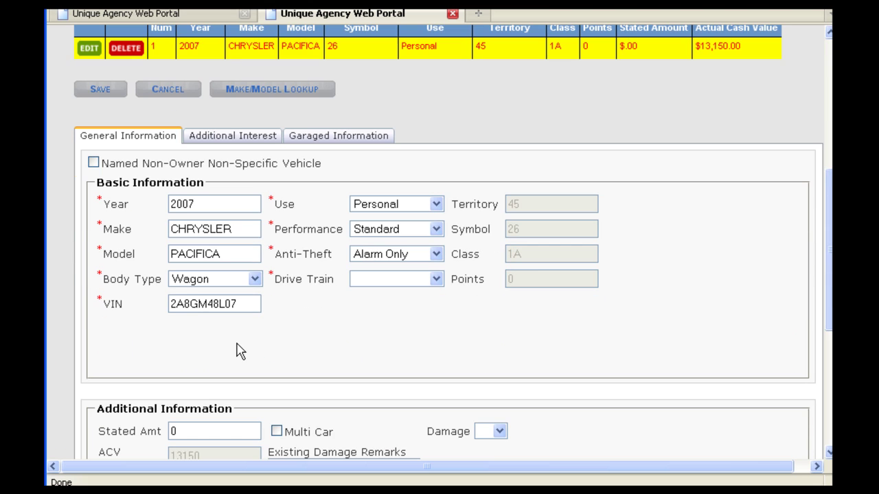
{"action": "scroll", "coordinate": [240, 351], "scroll_direction": "down", "scroll_amount": 2}
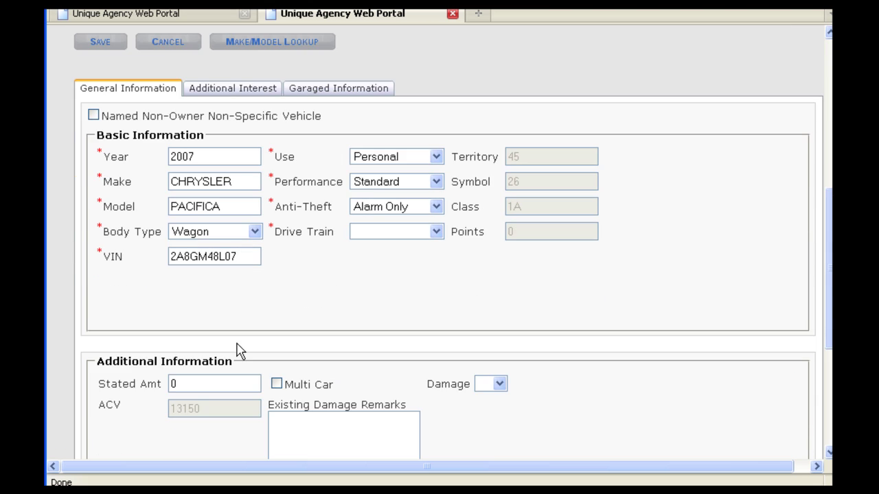
{"action": "scroll", "coordinate": [237, 351], "scroll_direction": "up", "scroll_amount": 6}
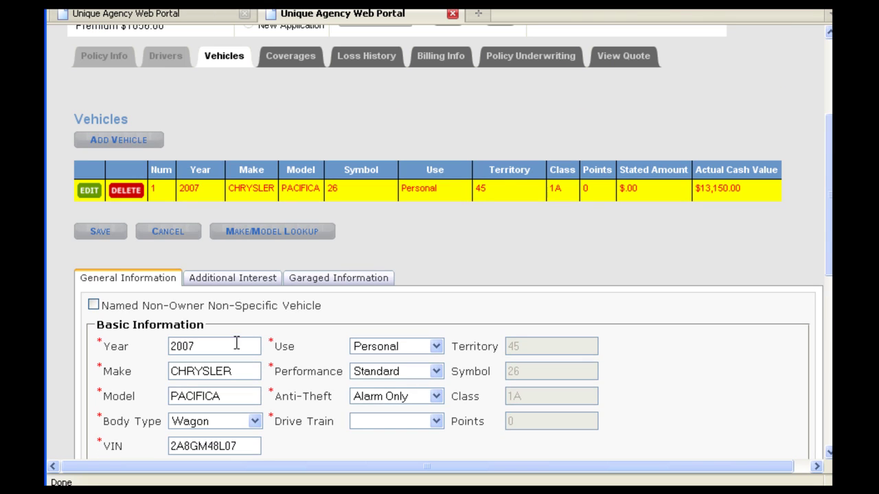
Review the vehicle's Additional Interest and Garaged Information sections.
{"action": "left_click", "coordinate": [238, 281]}
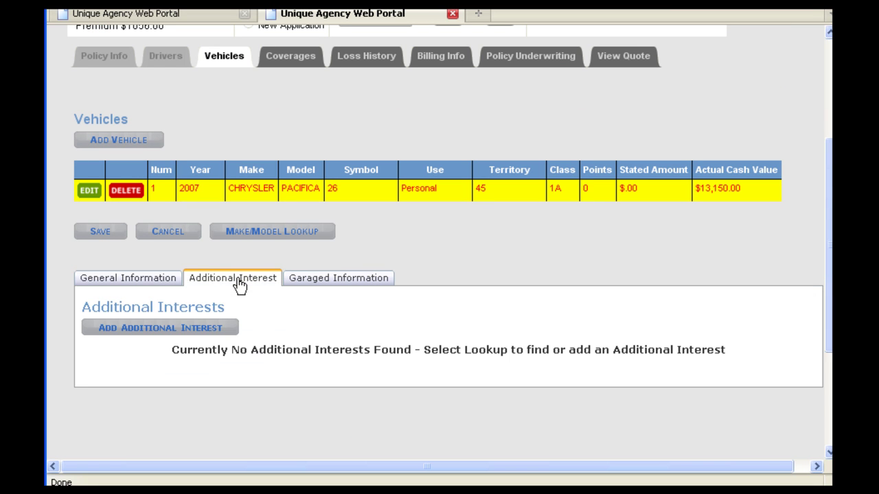
{"action": "left_click", "coordinate": [163, 329]}
{"action": "scroll", "coordinate": [200, 300], "scroll_direction": "down", "scroll_amount": 4}
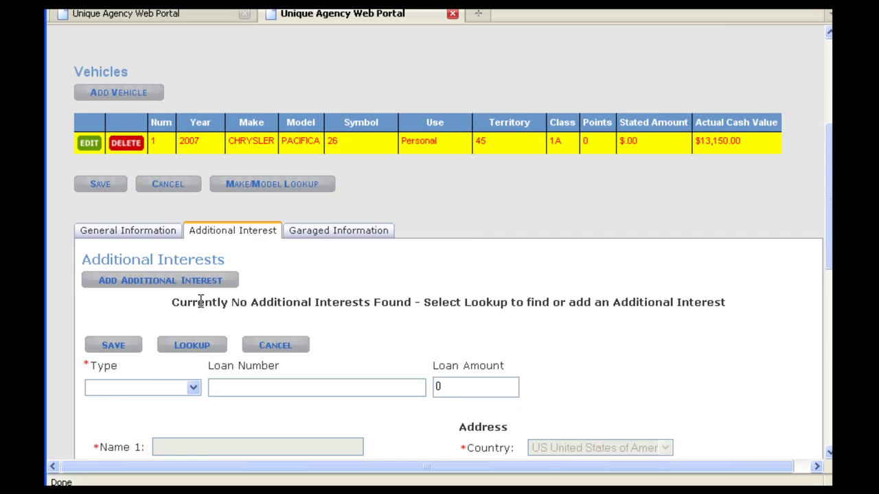
{"action": "scroll", "coordinate": [203, 309], "scroll_direction": "down", "scroll_amount": 3}
{"action": "scroll", "coordinate": [204, 309], "scroll_direction": "up", "scroll_amount": 4}
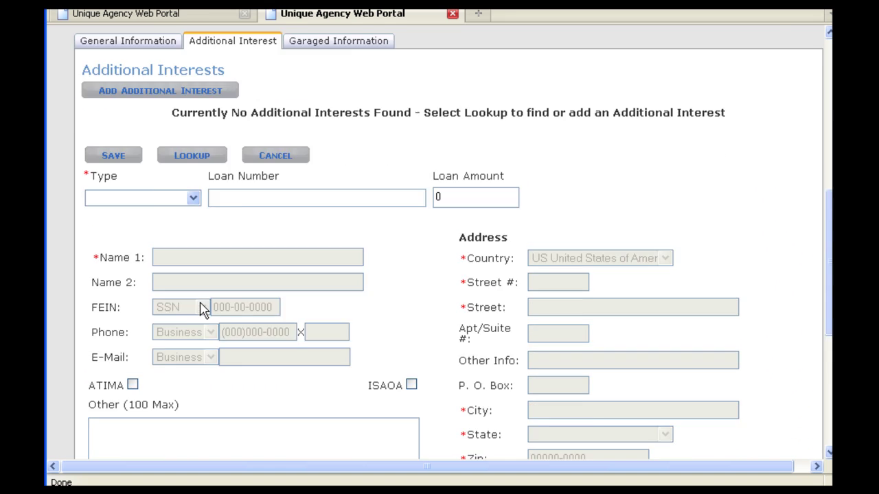
{"action": "scroll", "coordinate": [199, 309], "scroll_direction": "up", "scroll_amount": 2}
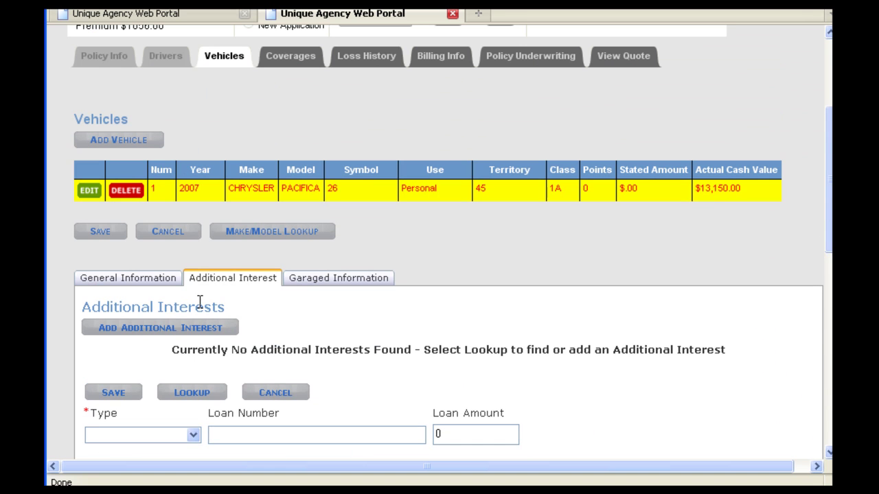
{"action": "left_click", "coordinate": [315, 284]}
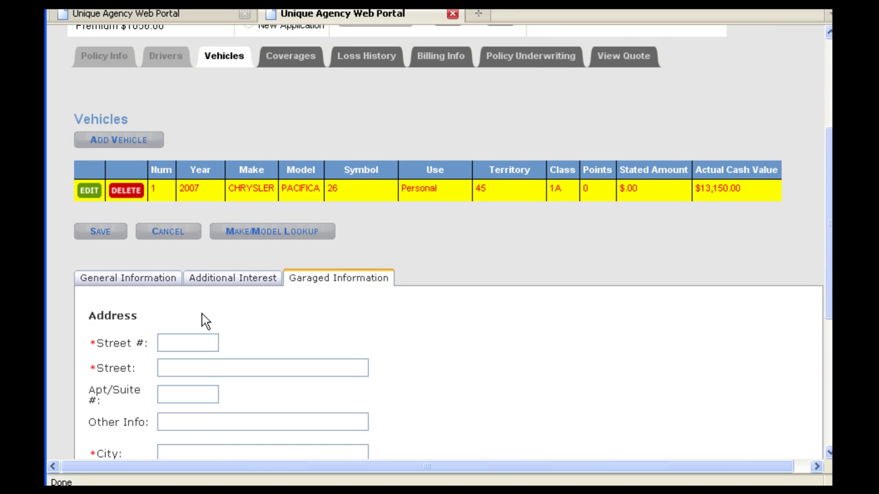
{"action": "scroll", "coordinate": [204, 319], "scroll_direction": "up", "scroll_amount": 1}
{"action": "scroll", "coordinate": [205, 321], "scroll_direction": "up", "scroll_amount": 1}
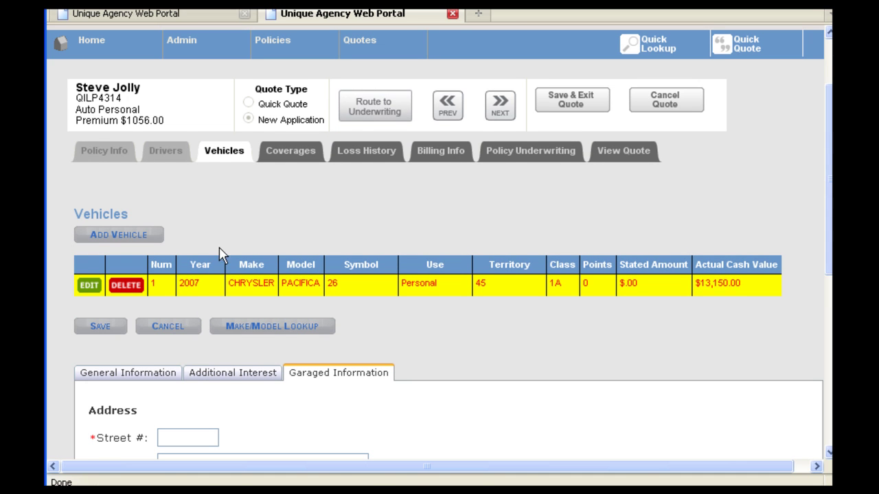
On the Coverages page, set UIM BI to N/A.
{"action": "left_click", "coordinate": [500, 108]}
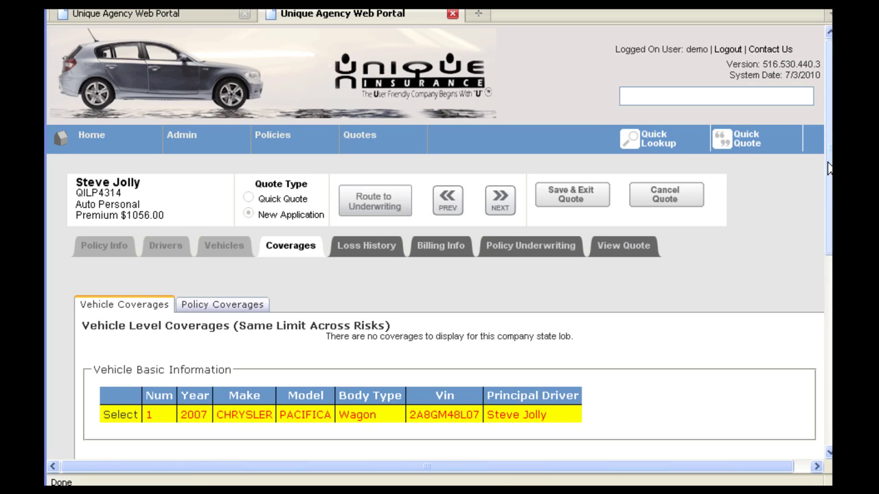
{"action": "left_click_drag", "start_coordinate": [829, 168], "coordinate": [829, 268]}
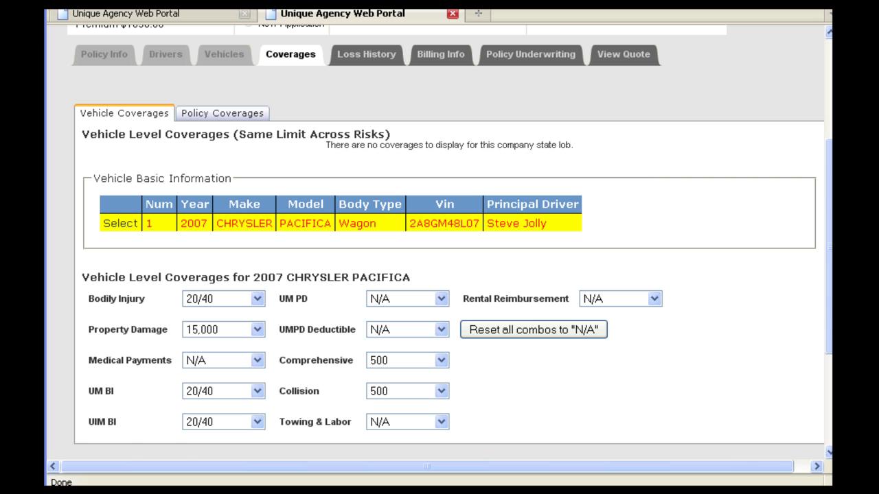
{"action": "left_click_drag", "start_coordinate": [157, 425], "coordinate": [121, 425]}
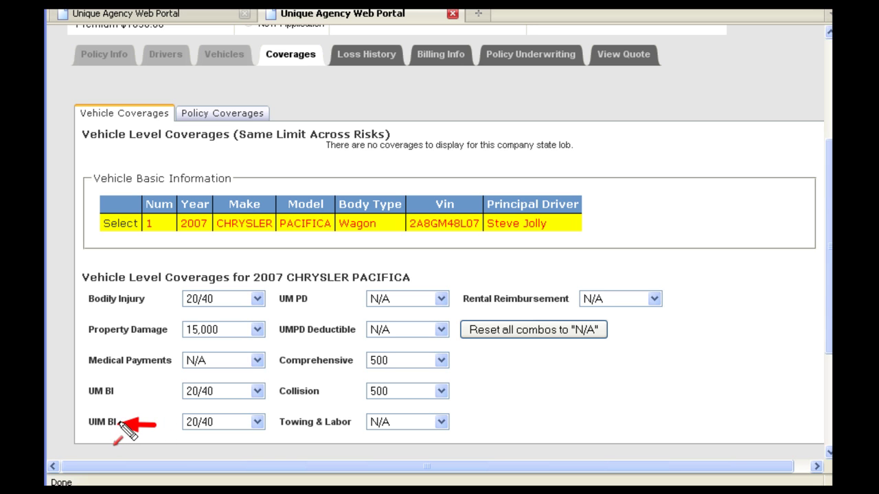
{"action": "left_click", "coordinate": [259, 422]}
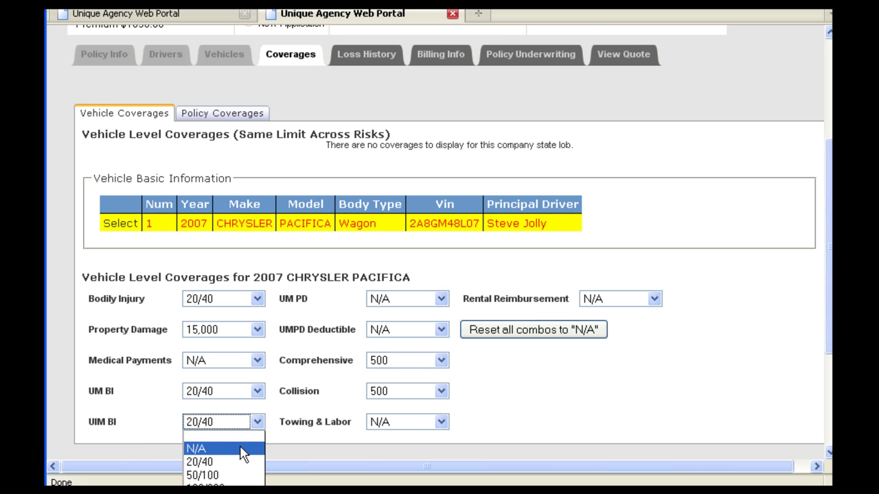
{"action": "left_click", "coordinate": [241, 453]}
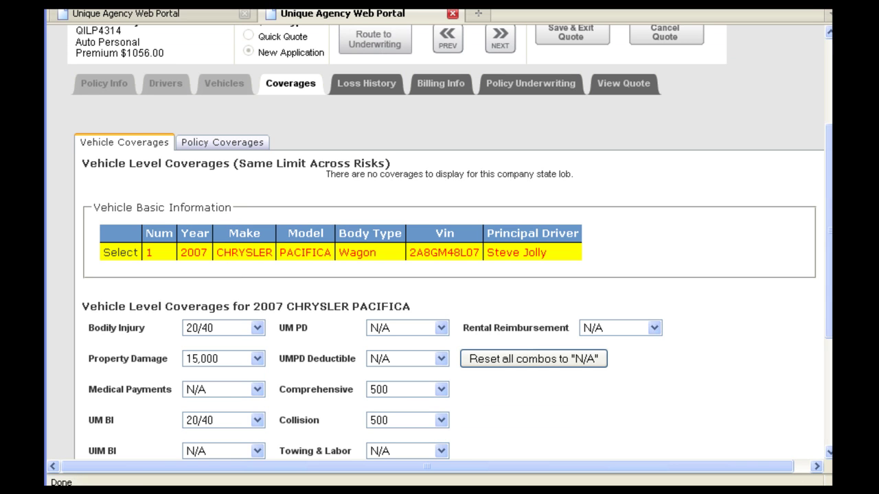
Uncheck Legal Expense Coverage under Policy Coverages and advance to Loss History.
{"action": "mouse_move", "coordinate": [110, 240]}
{"action": "left_mouse_down"}
{"action": "mouse_move", "coordinate": [98, 247]}
{"action": "mouse_move", "coordinate": [116, 274]}
{"action": "mouse_move", "coordinate": [144, 271]}
{"action": "left_mouse_up"}
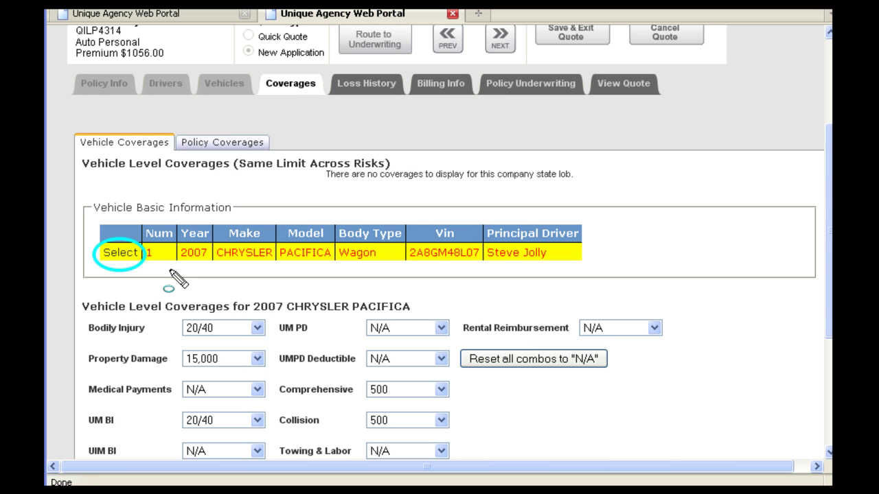
{"action": "key", "text": "Escape"}
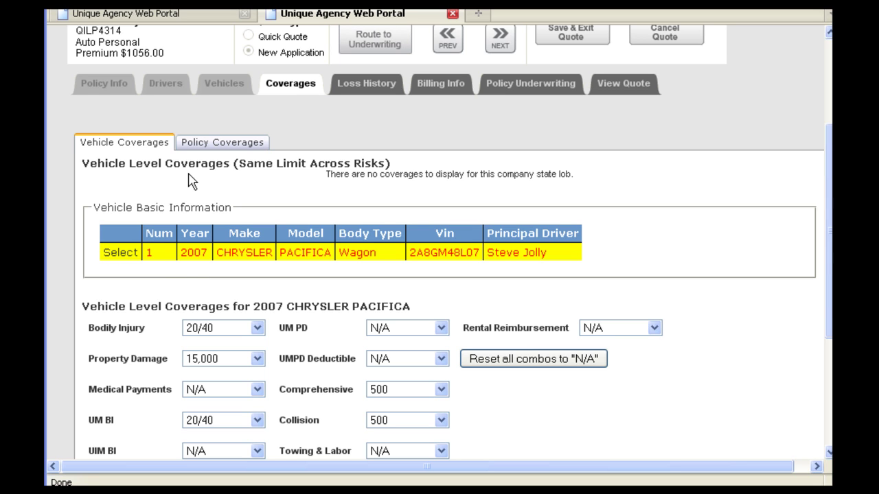
{"action": "left_click", "coordinate": [217, 143]}
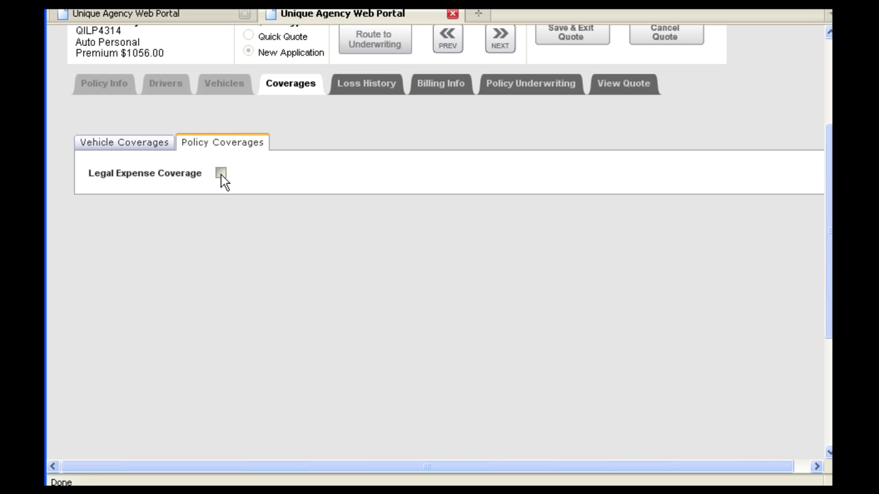
{"action": "left_click", "coordinate": [220, 173]}
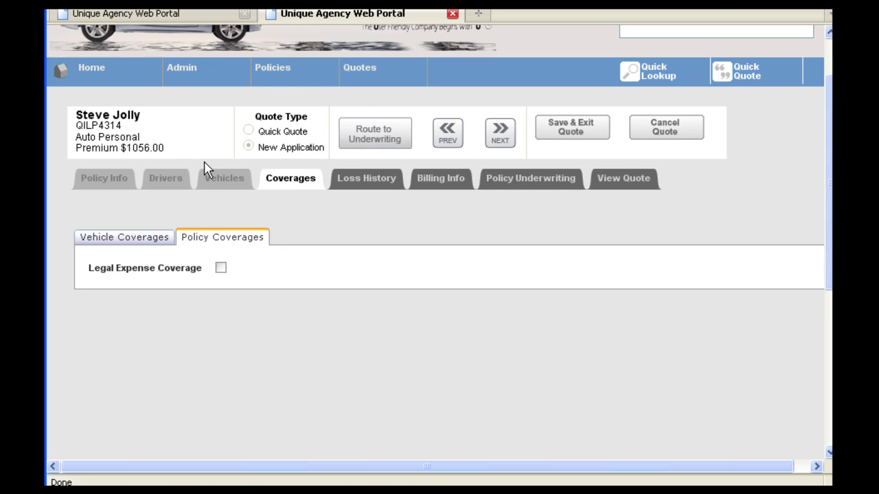
{"action": "scroll", "coordinate": [490, 113], "scroll_direction": "up", "scroll_amount": 2}
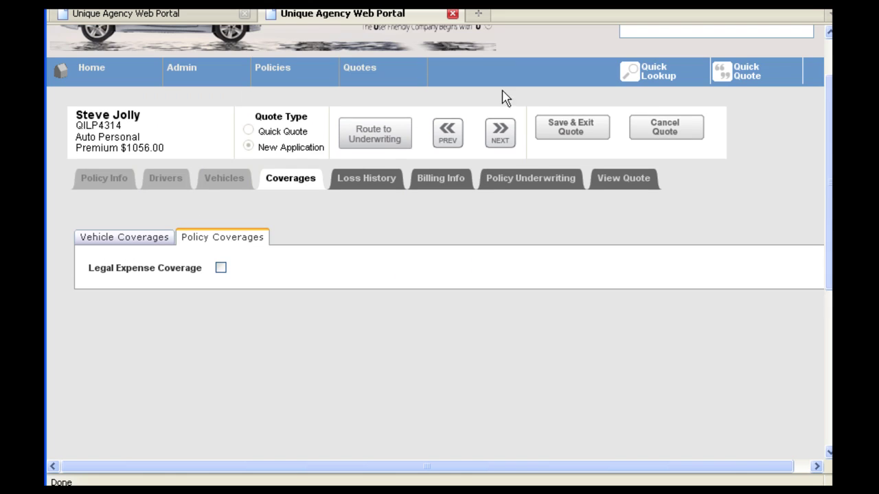
{"action": "left_click", "coordinate": [501, 134]}
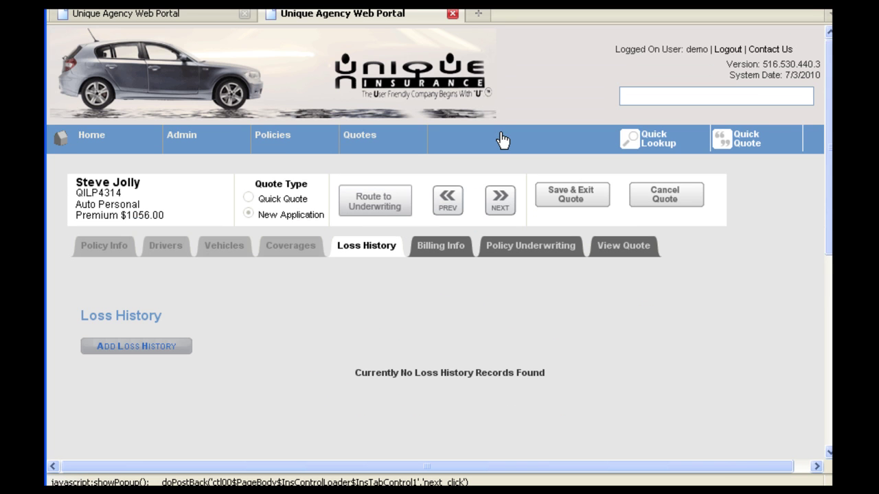
Move on to billing and first choose Agency Bill, Paid in Full, billed to the Agent.
{"action": "left_click", "coordinate": [501, 199]}
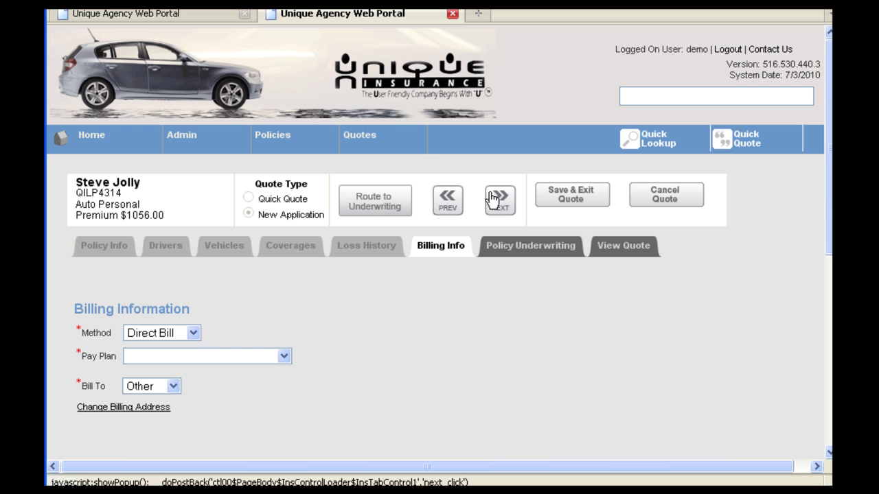
{"action": "left_click", "coordinate": [195, 333]}
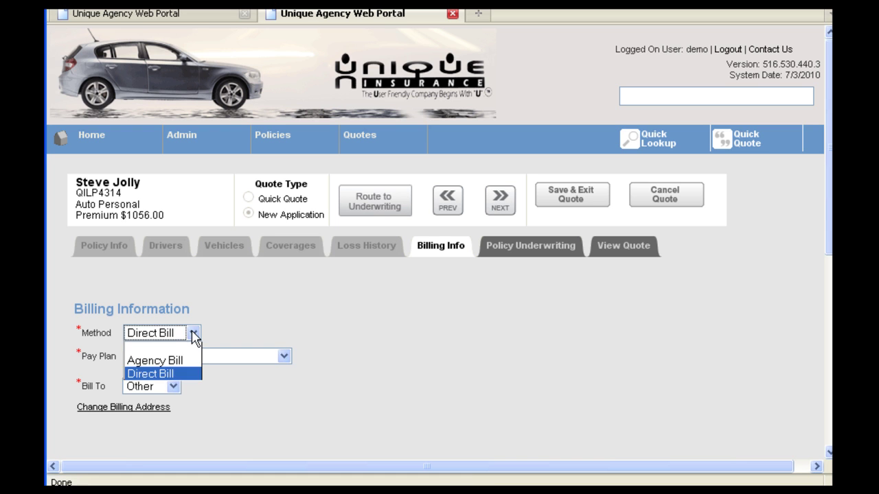
{"action": "left_click", "coordinate": [182, 361]}
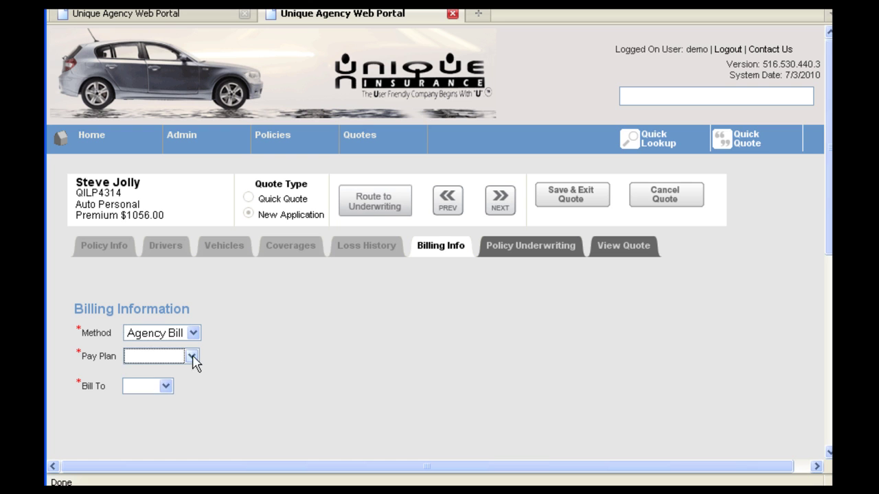
{"action": "left_click", "coordinate": [193, 357]}
{"action": "left_click", "coordinate": [186, 385]}
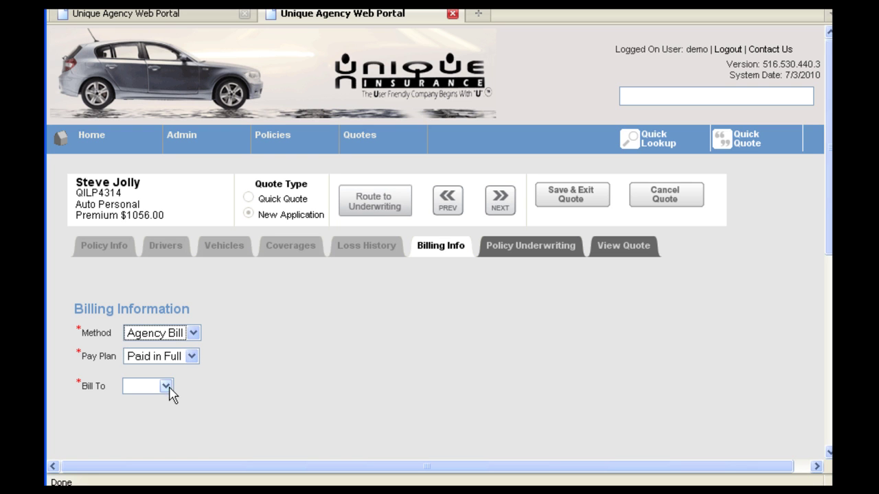
{"action": "left_click", "coordinate": [167, 387]}
{"action": "left_click", "coordinate": [160, 412]}
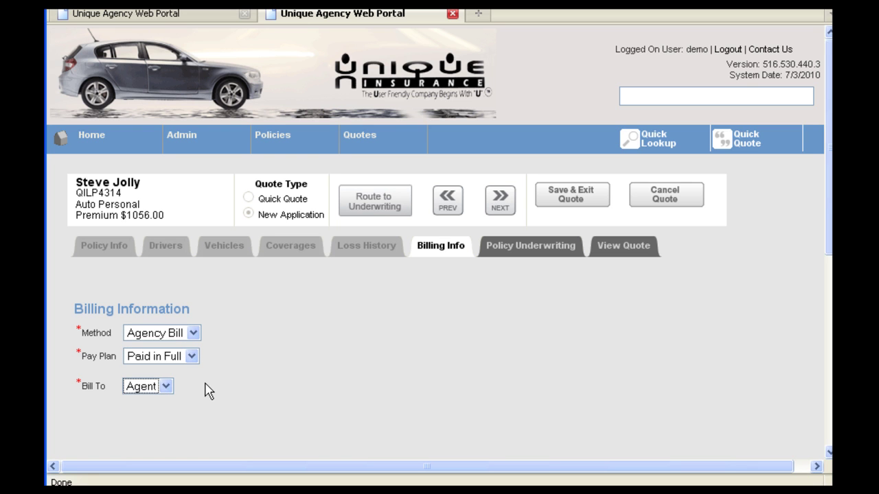
Change billing to Direct Bill on the 11 Pay 10% Down plan, billed to Insured, and continue.
{"action": "left_click", "coordinate": [194, 333]}
{"action": "left_click", "coordinate": [183, 373]}
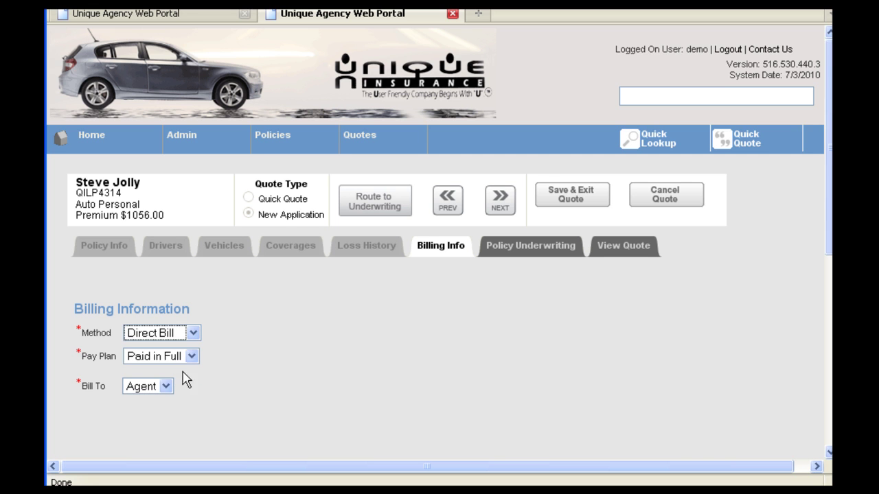
{"action": "left_click", "coordinate": [284, 358]}
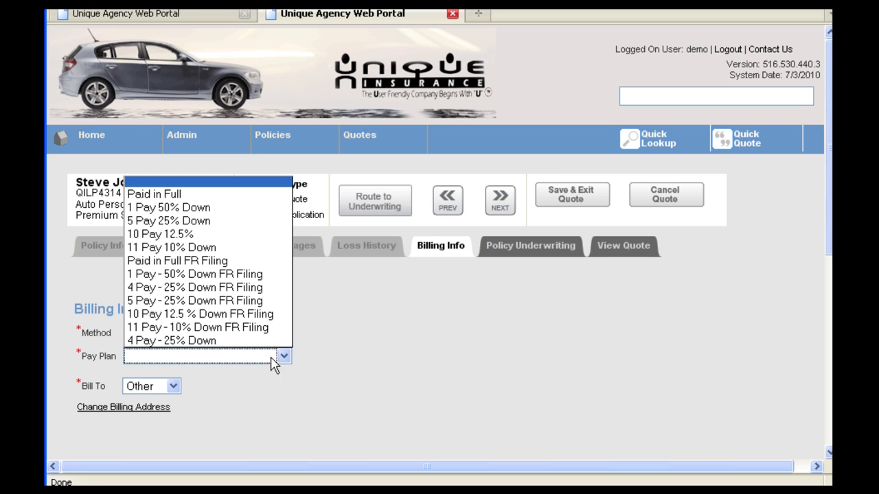
{"action": "left_click", "coordinate": [192, 247]}
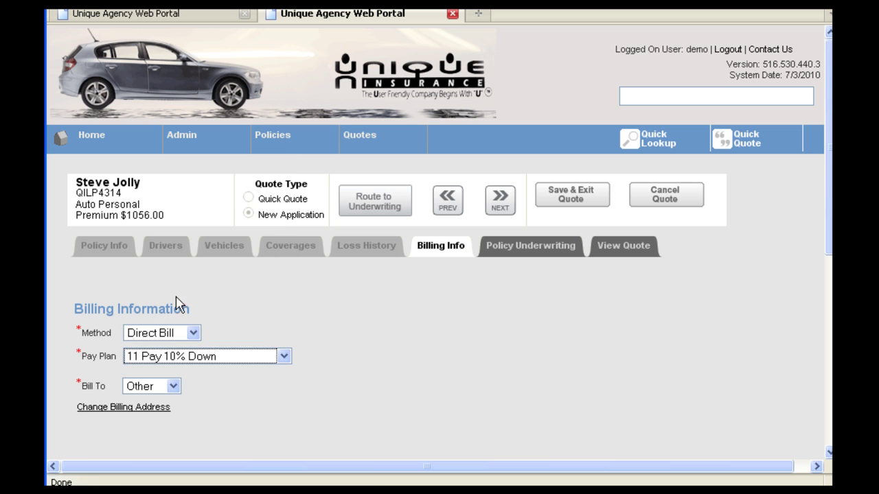
{"action": "left_click", "coordinate": [173, 385]}
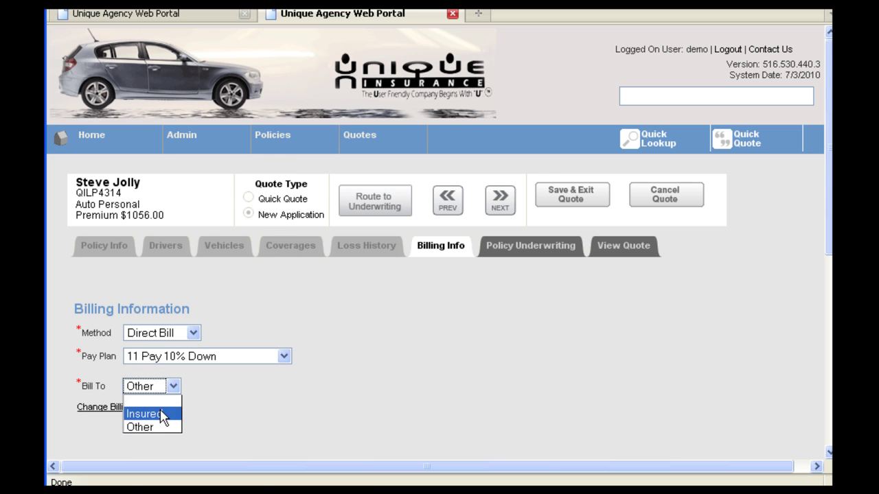
{"action": "left_click", "coordinate": [162, 414]}
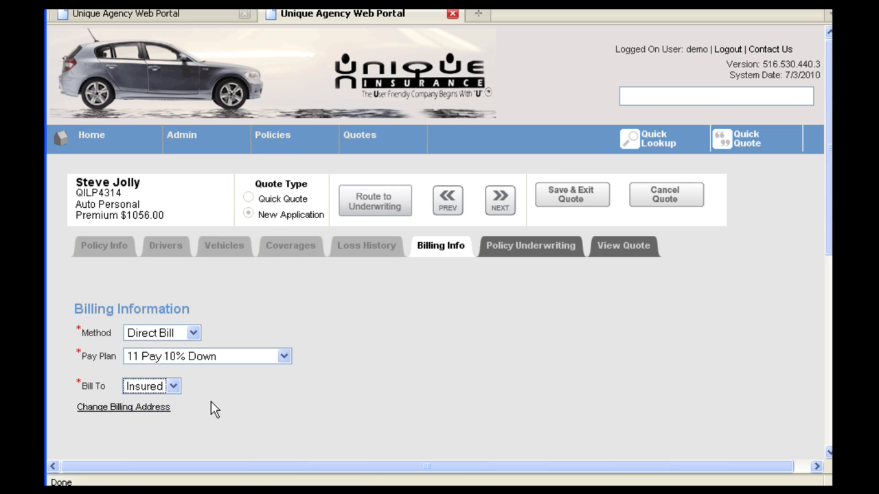
{"action": "left_click", "coordinate": [510, 204]}
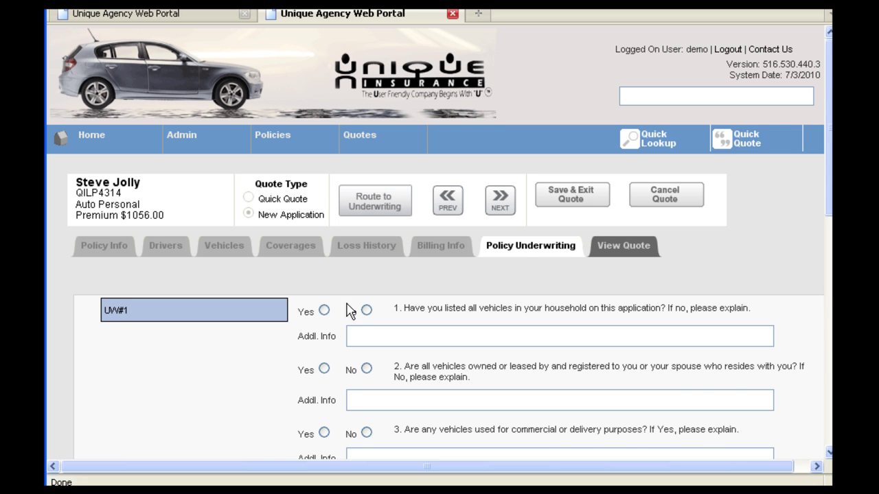
Answer Yes to underwriting questions 1 and 2 and No to questions 3 through 5.
{"action": "scroll", "coordinate": [355, 314], "scroll_direction": "down", "scroll_amount": 1}
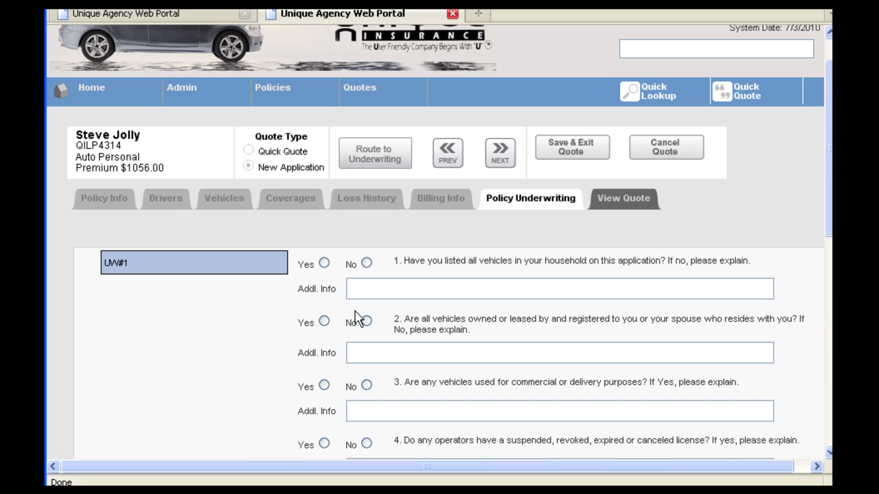
{"action": "left_click", "coordinate": [324, 265]}
{"action": "left_click", "coordinate": [324, 321]}
{"action": "scroll", "coordinate": [324, 321], "scroll_direction": "down", "scroll_amount": 2}
{"action": "left_click", "coordinate": [367, 291]}
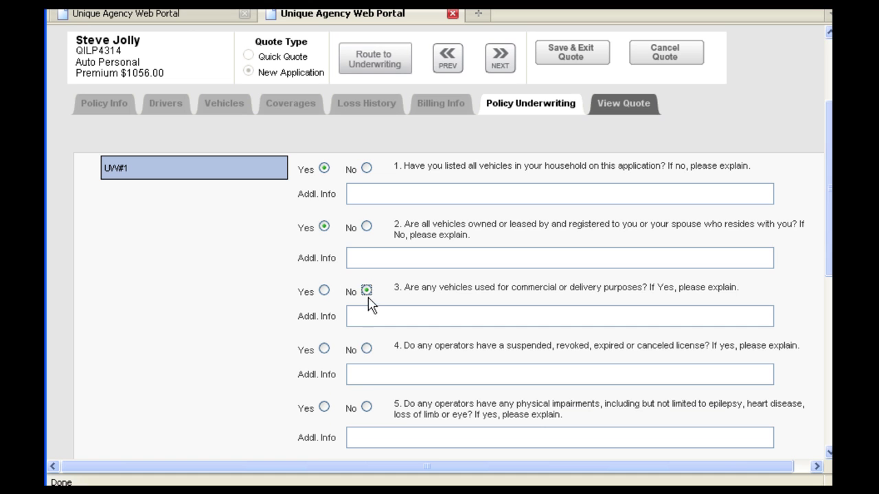
{"action": "left_click", "coordinate": [367, 348]}
{"action": "left_click", "coordinate": [366, 407]}
Answer No to underwriting questions 6 through 9 and continue to View Quote.
{"action": "scroll", "coordinate": [367, 406], "scroll_direction": "down", "scroll_amount": 2}
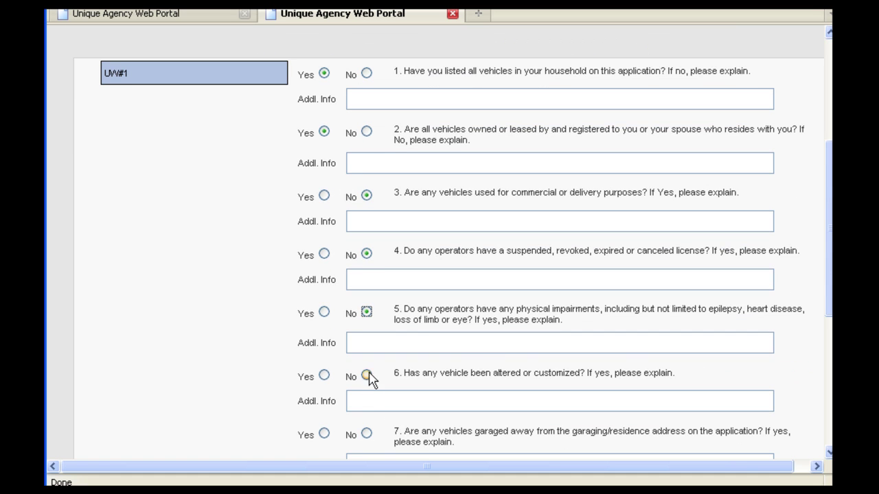
{"action": "left_click", "coordinate": [367, 376]}
{"action": "left_click", "coordinate": [367, 433]}
{"action": "scroll", "coordinate": [367, 436], "scroll_direction": "down", "scroll_amount": 2}
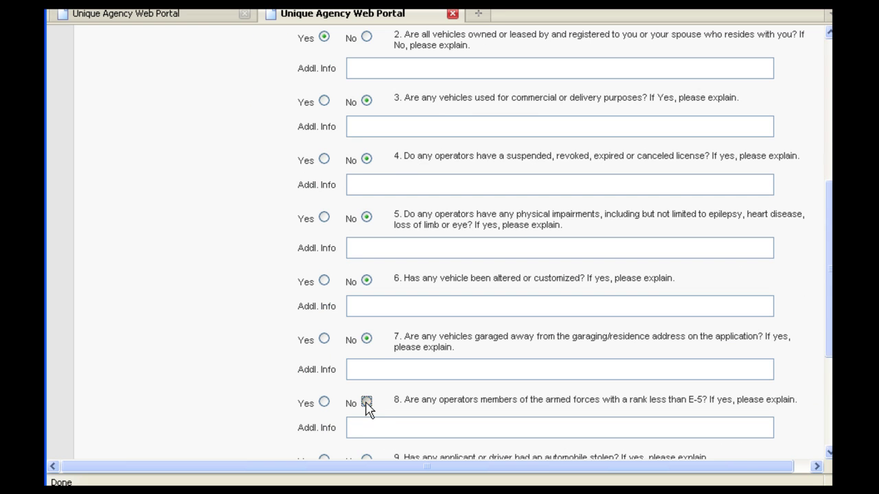
{"action": "left_click", "coordinate": [366, 403]}
{"action": "scroll", "coordinate": [367, 405], "scroll_direction": "down", "scroll_amount": 1}
{"action": "left_click", "coordinate": [365, 412]}
{"action": "scroll", "coordinate": [367, 410], "scroll_direction": "down", "scroll_amount": 3}
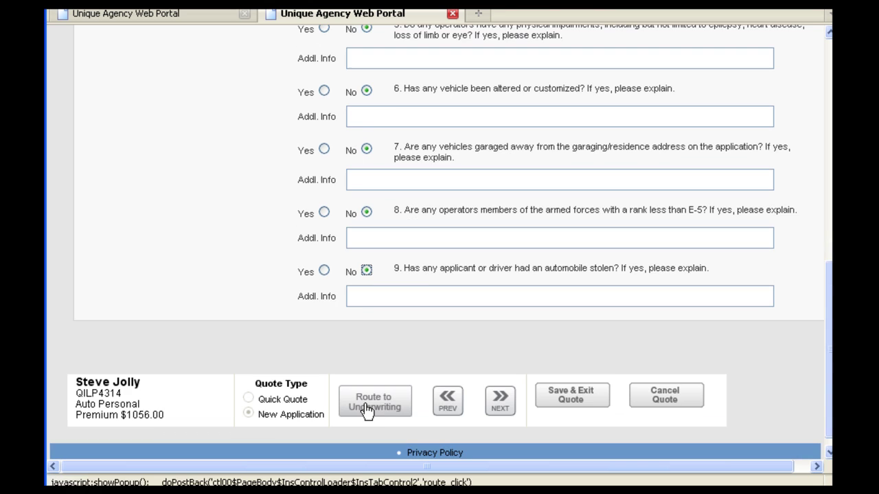
{"action": "left_click", "coordinate": [503, 409]}
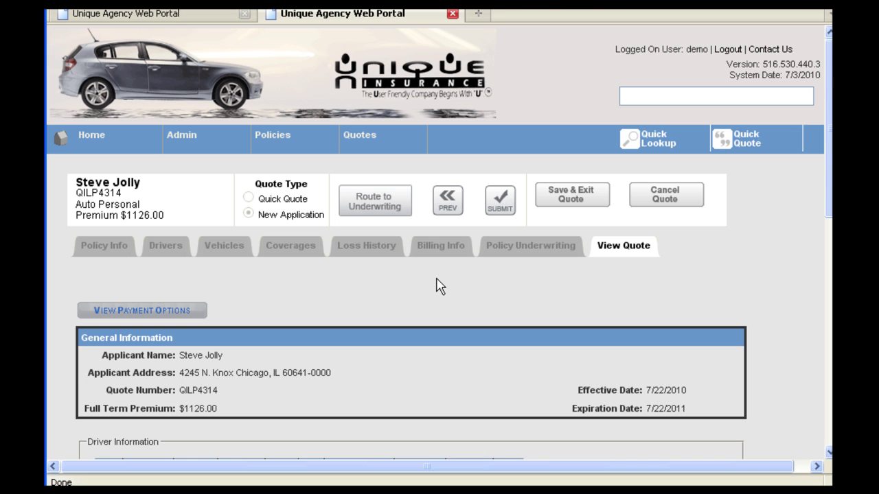
Review the $1126.00 quote and submit it to reach the 126.00 down payment page.
{"action": "scroll", "coordinate": [437, 280], "scroll_direction": "down", "scroll_amount": 8}
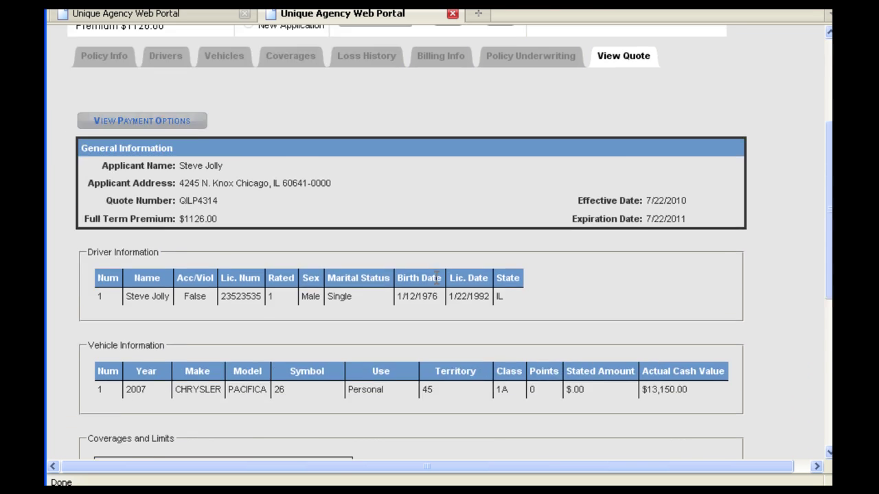
{"action": "scroll", "coordinate": [437, 278], "scroll_direction": "up", "scroll_amount": 4}
{"action": "scroll", "coordinate": [437, 283], "scroll_direction": "up", "scroll_amount": 4}
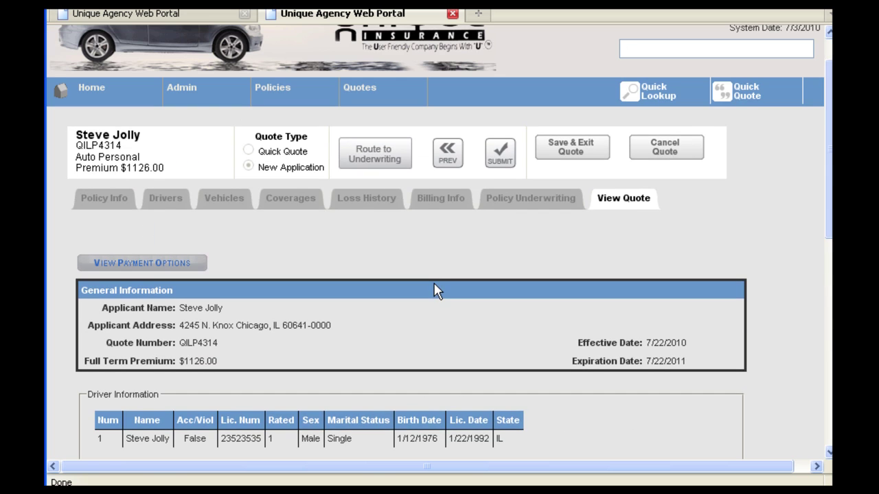
{"action": "left_click", "coordinate": [501, 158]}
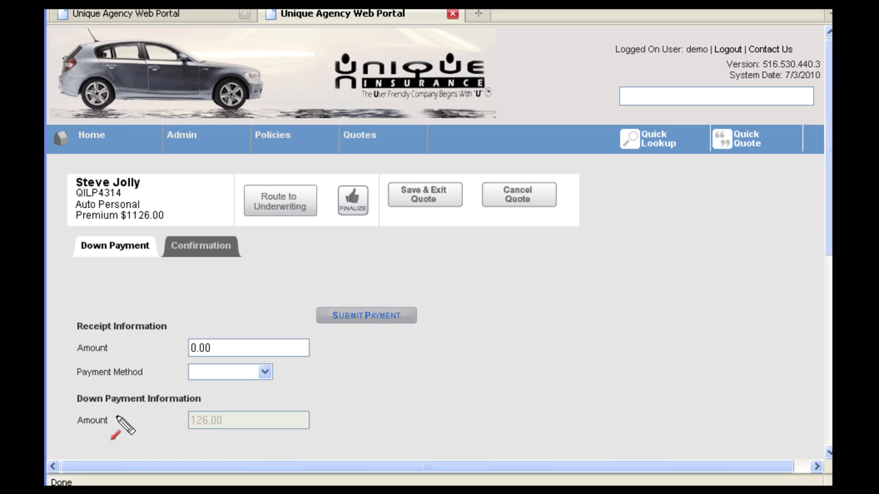
Submit a 126.00 down payment by Agency EFT, then finalize the policy.
{"action": "left_click_drag", "start_coordinate": [118, 420], "coordinate": [183, 420]}
{"action": "key", "text": "Escape"}
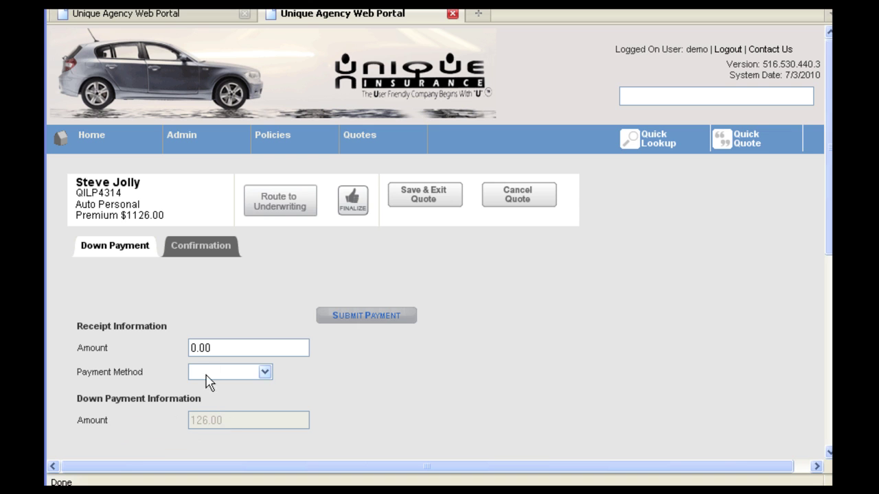
{"action": "left_click", "coordinate": [195, 348]}
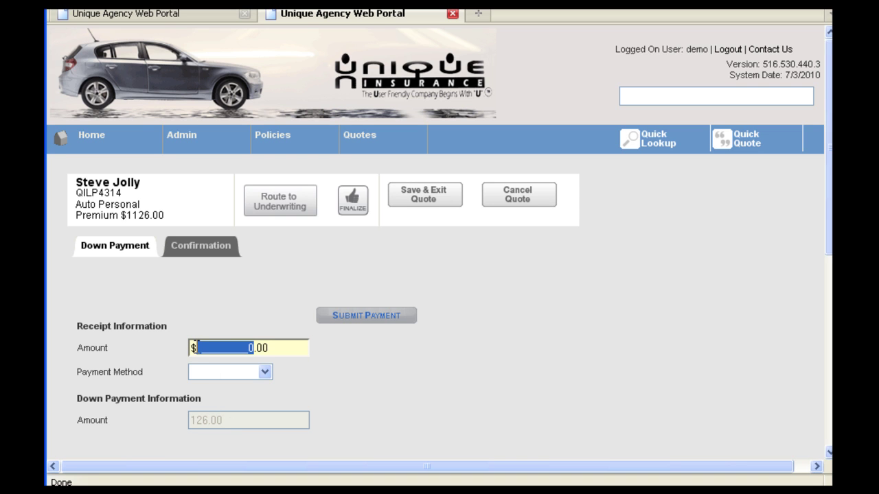
{"action": "type", "text": "126"}
{"action": "left_click", "coordinate": [264, 372]}
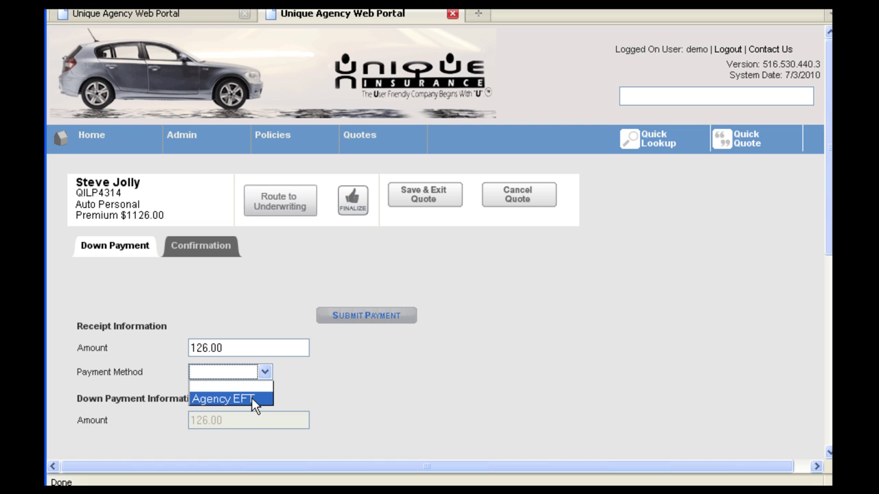
{"action": "left_click", "coordinate": [254, 400]}
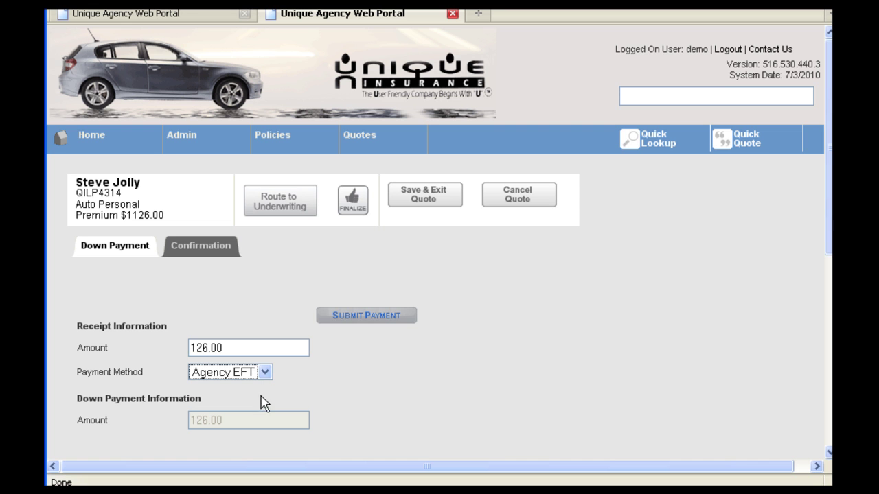
{"action": "left_click", "coordinate": [360, 317]}
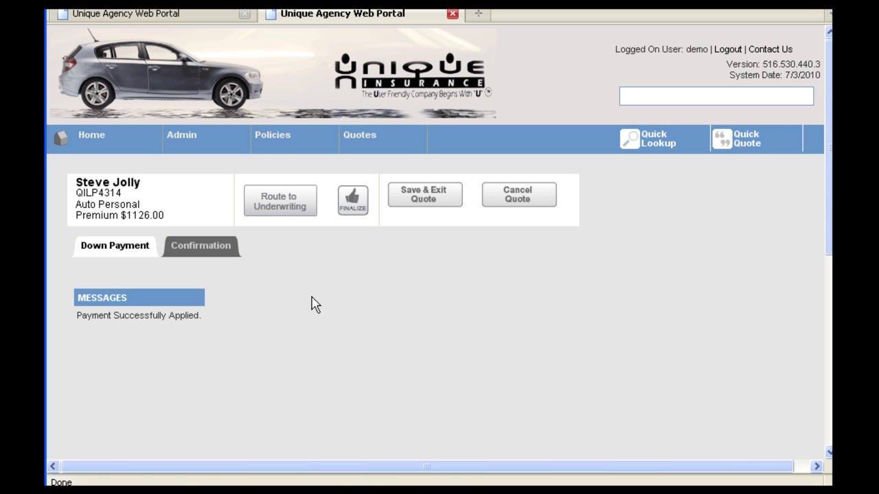
{"action": "left_click", "coordinate": [353, 202]}
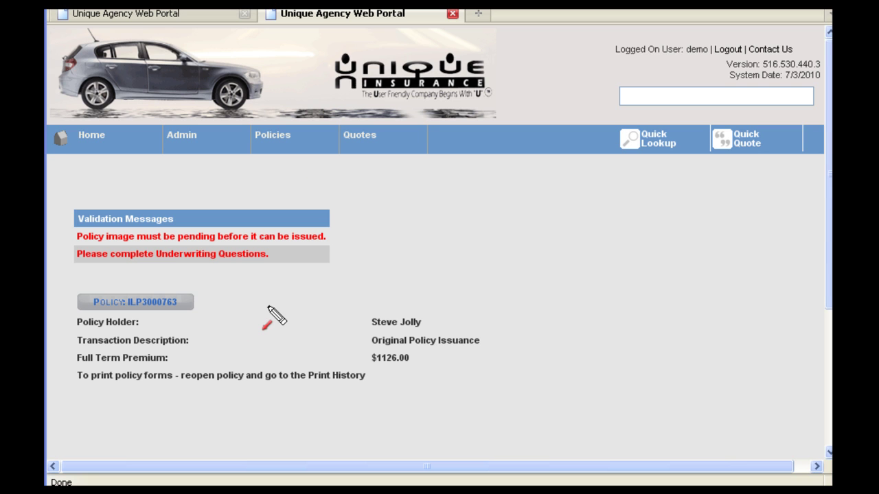
Open the issued policy to see its Future status, 7/3/2010 bind date and $1126.00 premium.
{"action": "left_click_drag", "start_coordinate": [271, 306], "coordinate": [204, 306]}
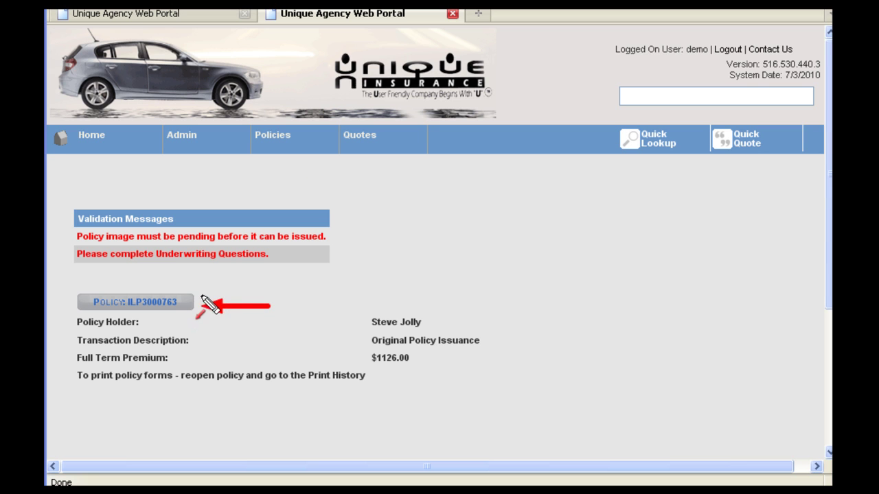
{"action": "key", "text": "Escape"}
{"action": "left_click", "coordinate": [168, 305]}
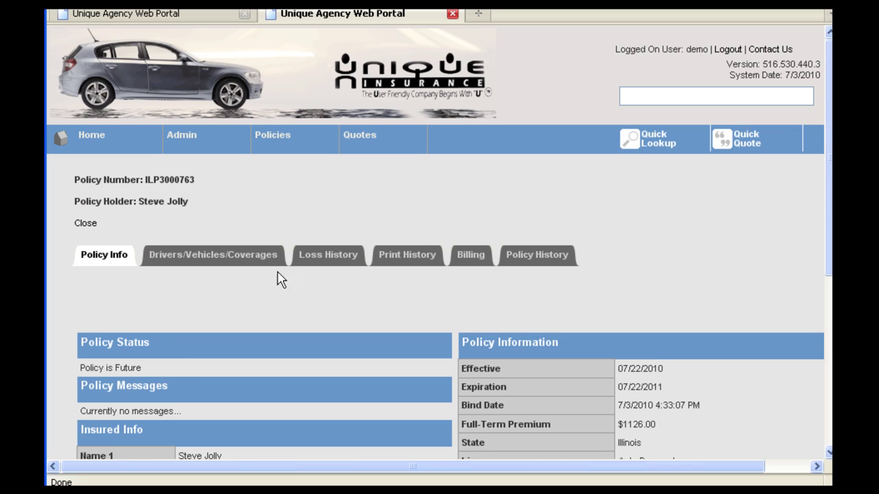
{"action": "scroll", "coordinate": [293, 253], "scroll_direction": "down", "scroll_amount": 1}
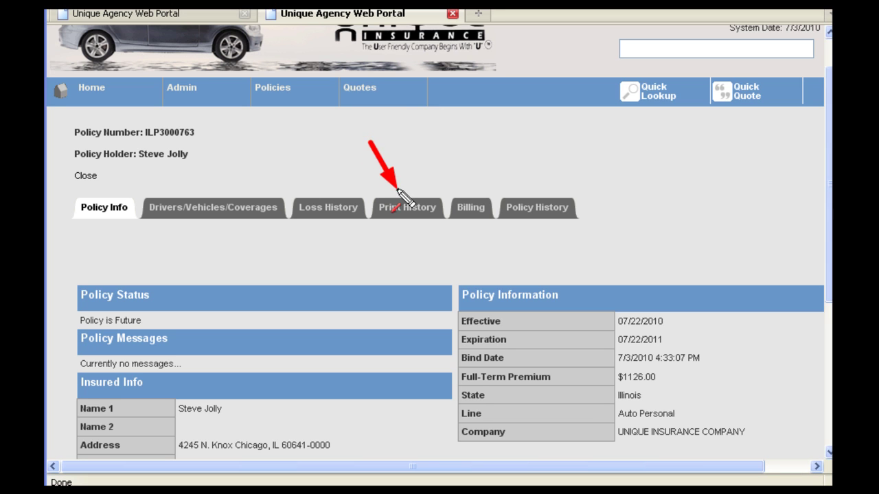
Show the Print History listing the Declaration Page, payment schedule and application forms from 7/3/2010.
{"action": "left_click", "coordinate": [412, 208]}
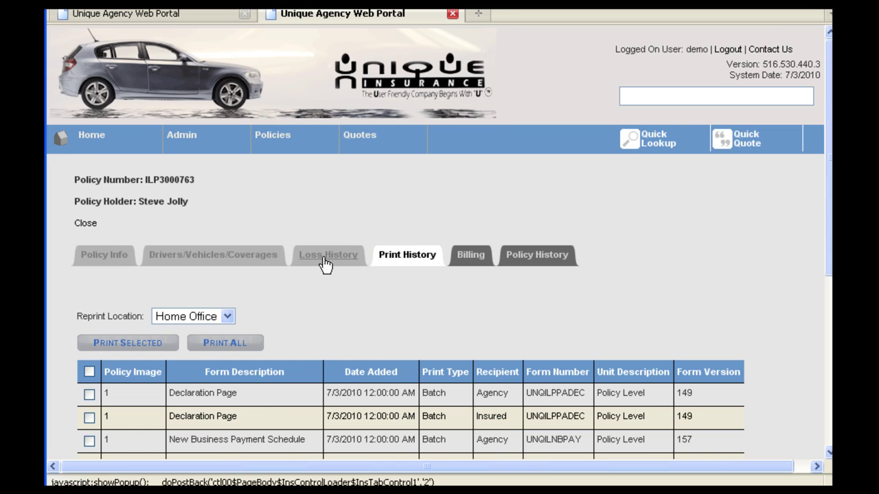
{"action": "scroll", "coordinate": [318, 267], "scroll_direction": "down", "scroll_amount": 3}
{"action": "key", "text": "ctrl+2"}
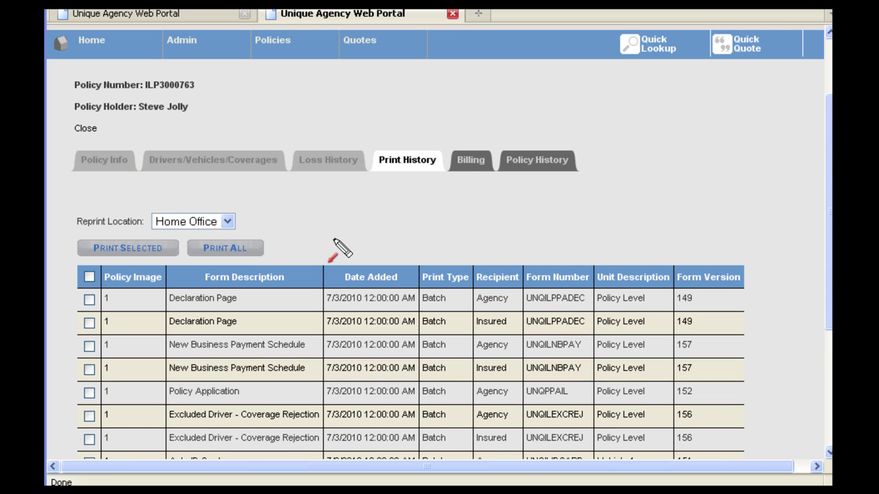
{"action": "left_click_drag", "start_coordinate": [340, 240], "coordinate": [275, 242]}
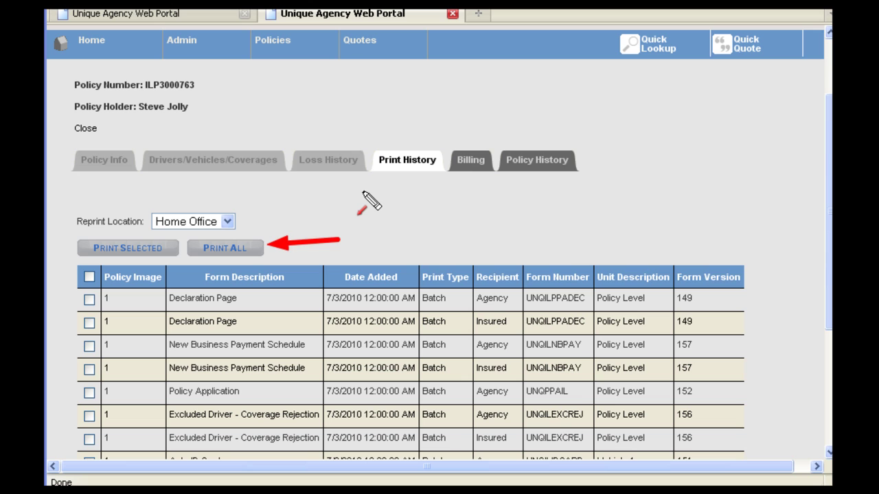
{"action": "key", "text": "Escape"}
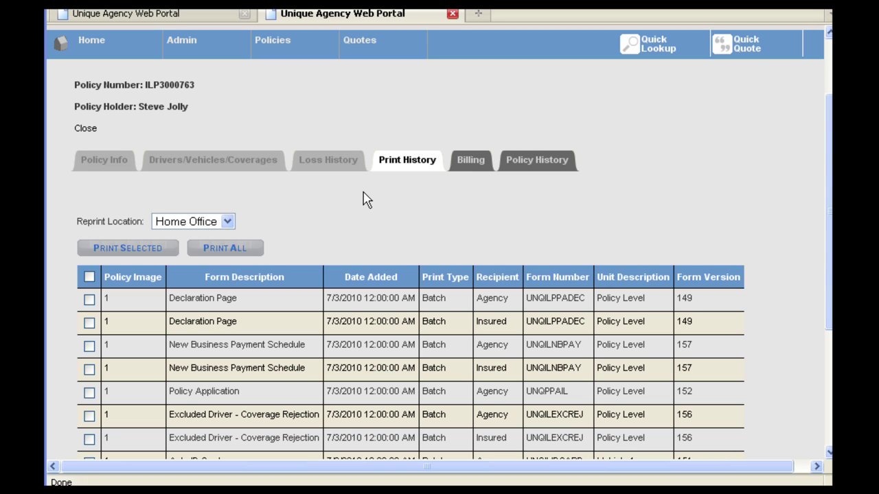